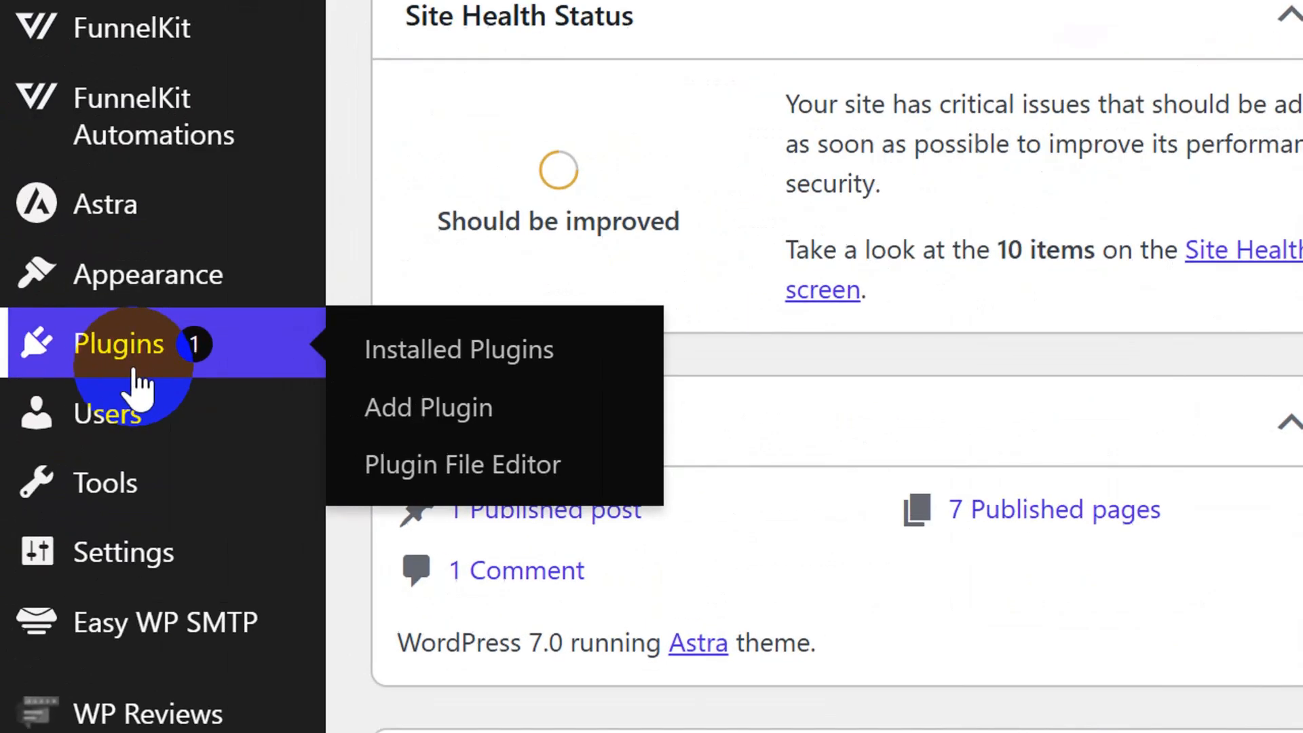
Open the page for adding plugins in a new browser tab and switch to it
{"action": "right_click", "coordinate": [407, 427]}
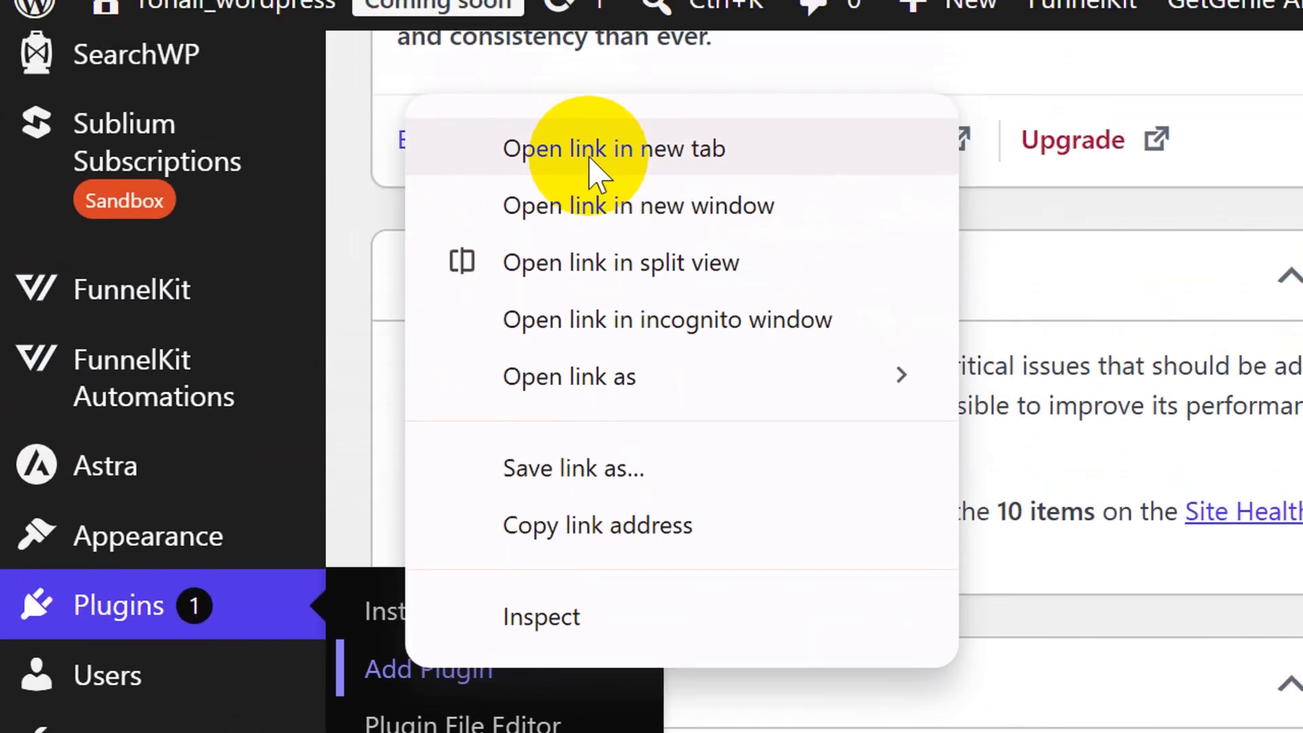
{"action": "left_click", "coordinate": [590, 161]}
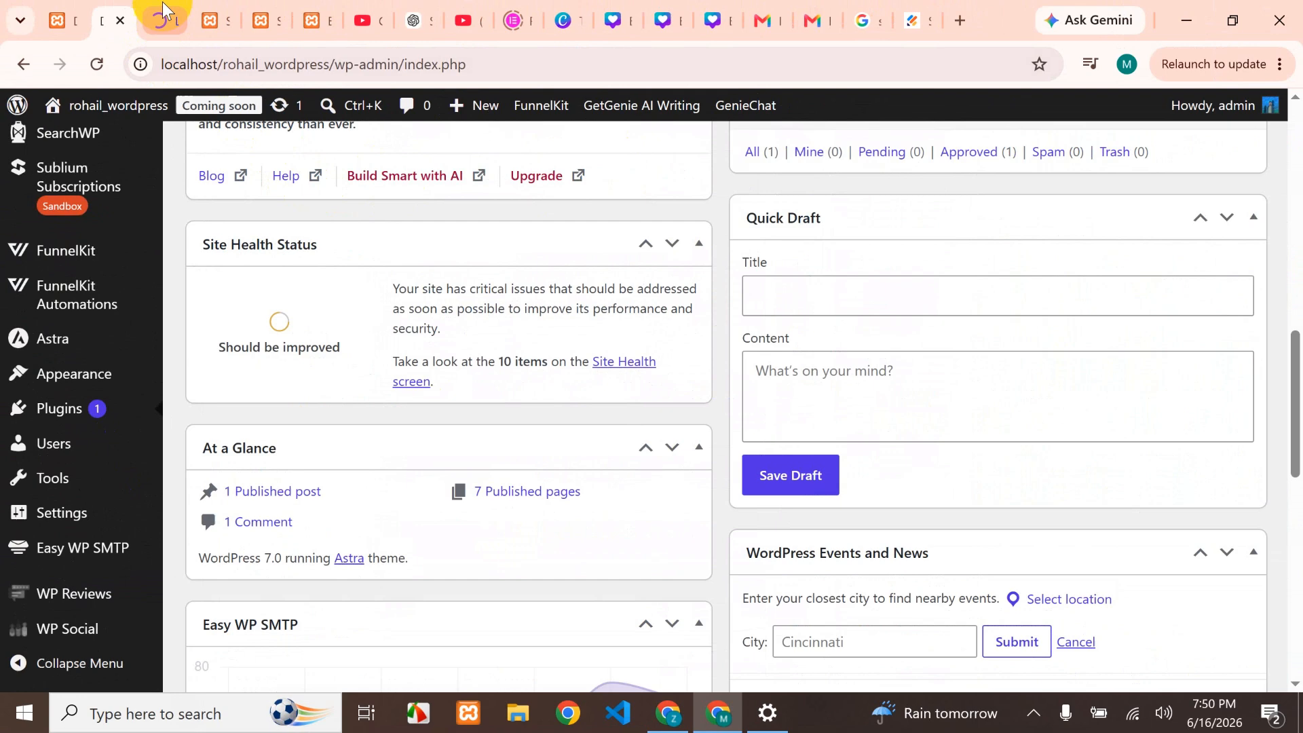
{"action": "left_click", "coordinate": [163, 14]}
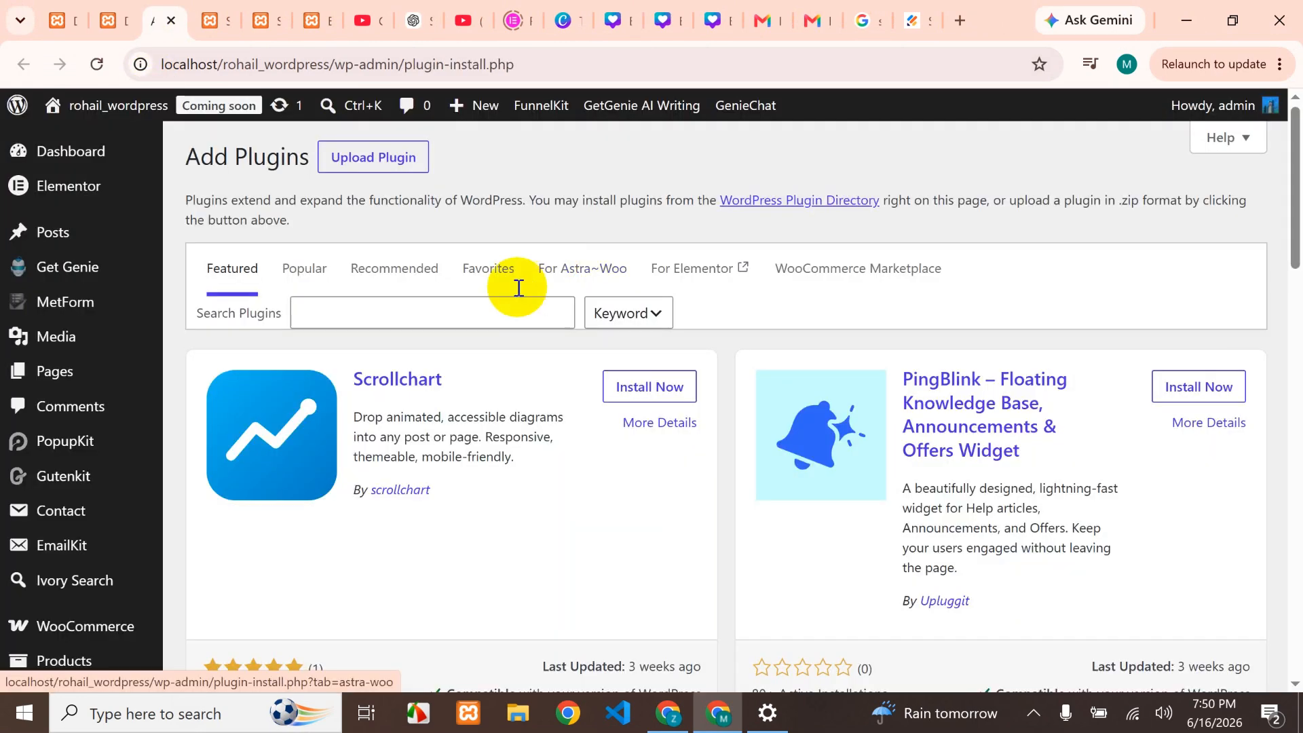
Search the plugin directory for "elementskit"
{"action": "left_click", "coordinate": [520, 309]}
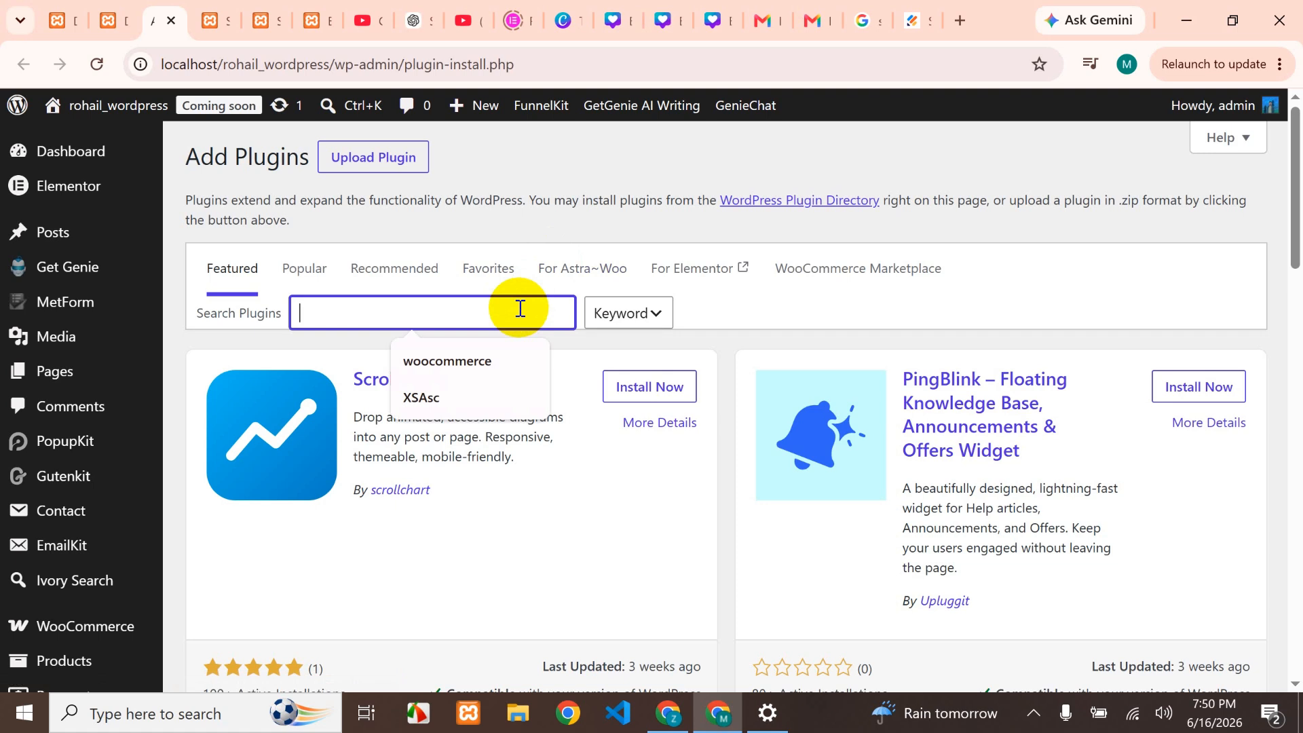
{"action": "type", "text": "ek"}
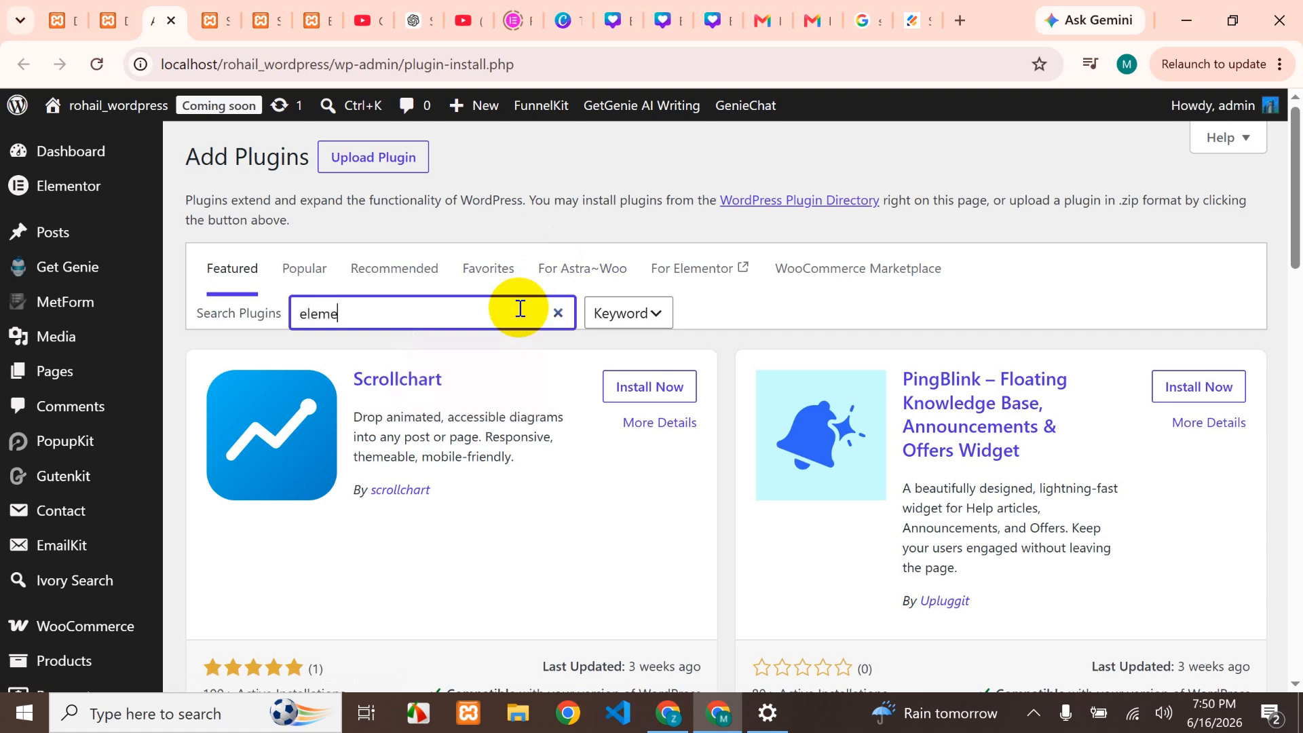
{"action": "type", "text": "ementkits"}
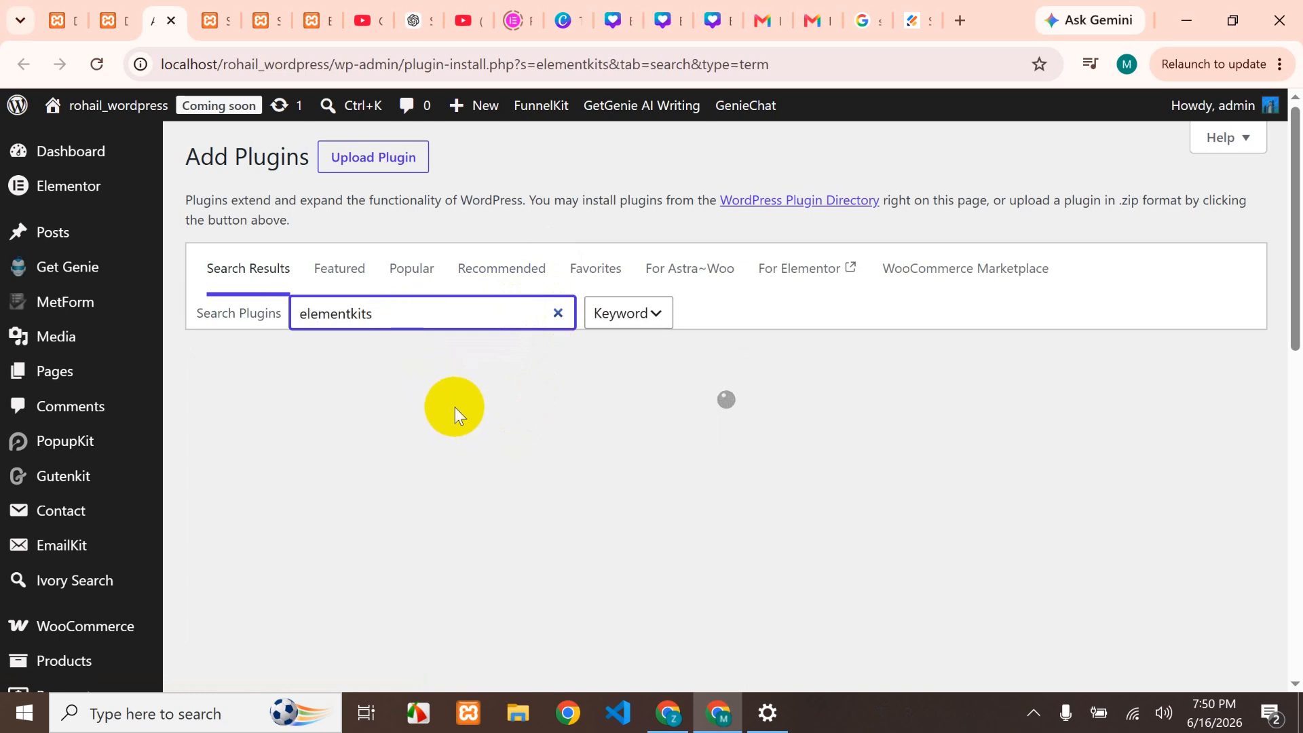
{"action": "key", "text": "BackSpace"}
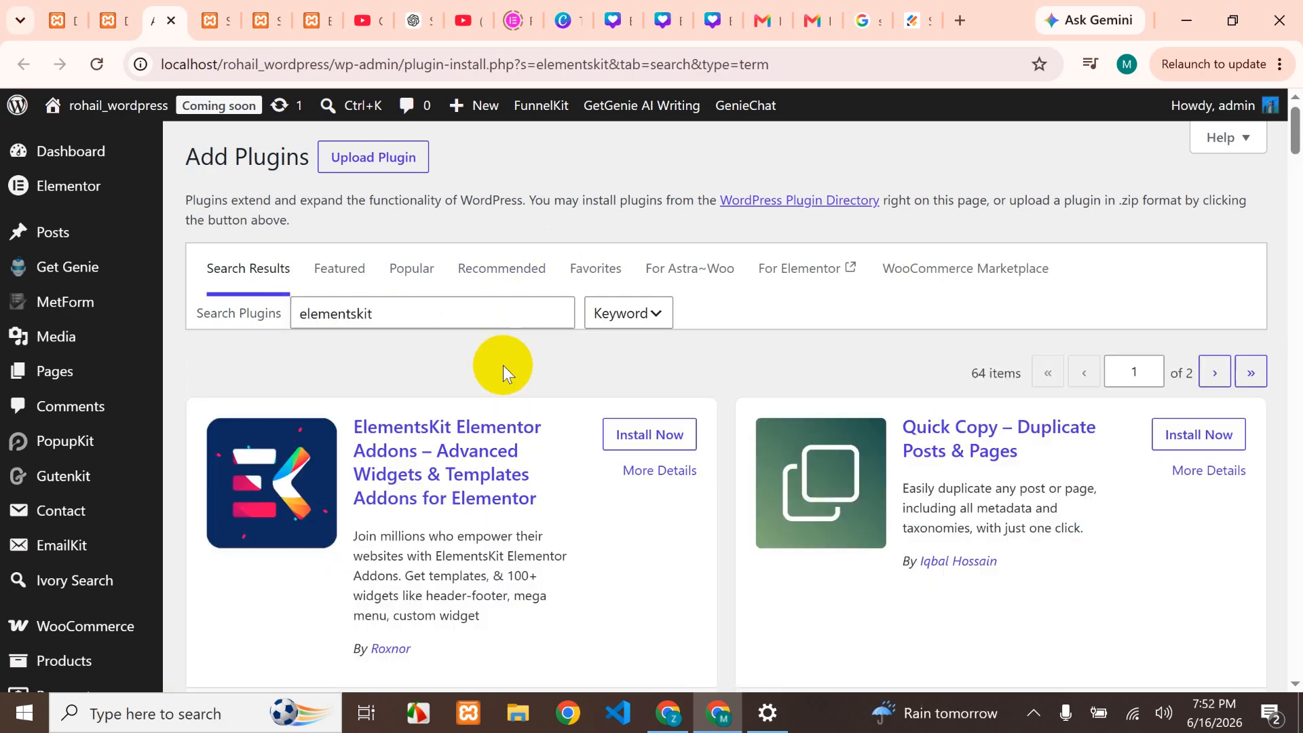
Install and activate the ElementsKit Elementor Addons plugin
{"action": "left_click", "coordinate": [672, 437]}
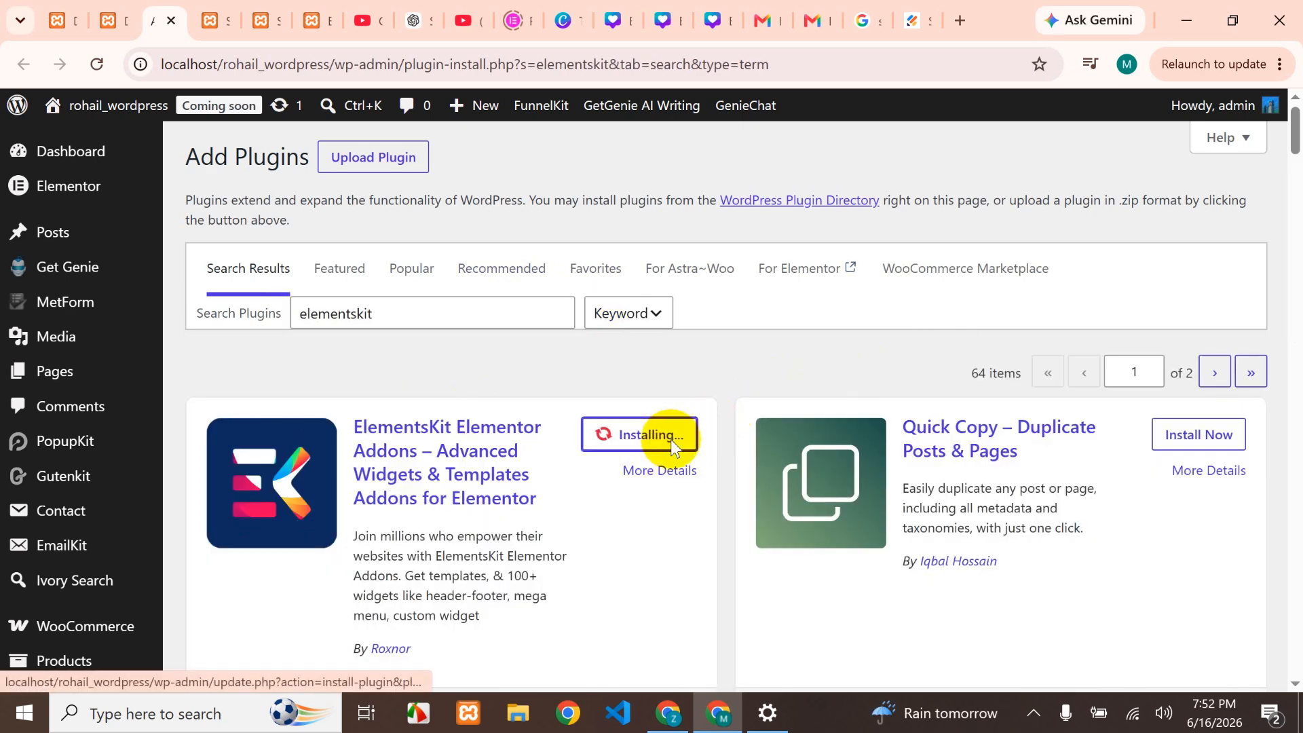
{"action": "scroll", "coordinate": [970, 524], "scroll_direction": "down", "scroll_amount": 3}
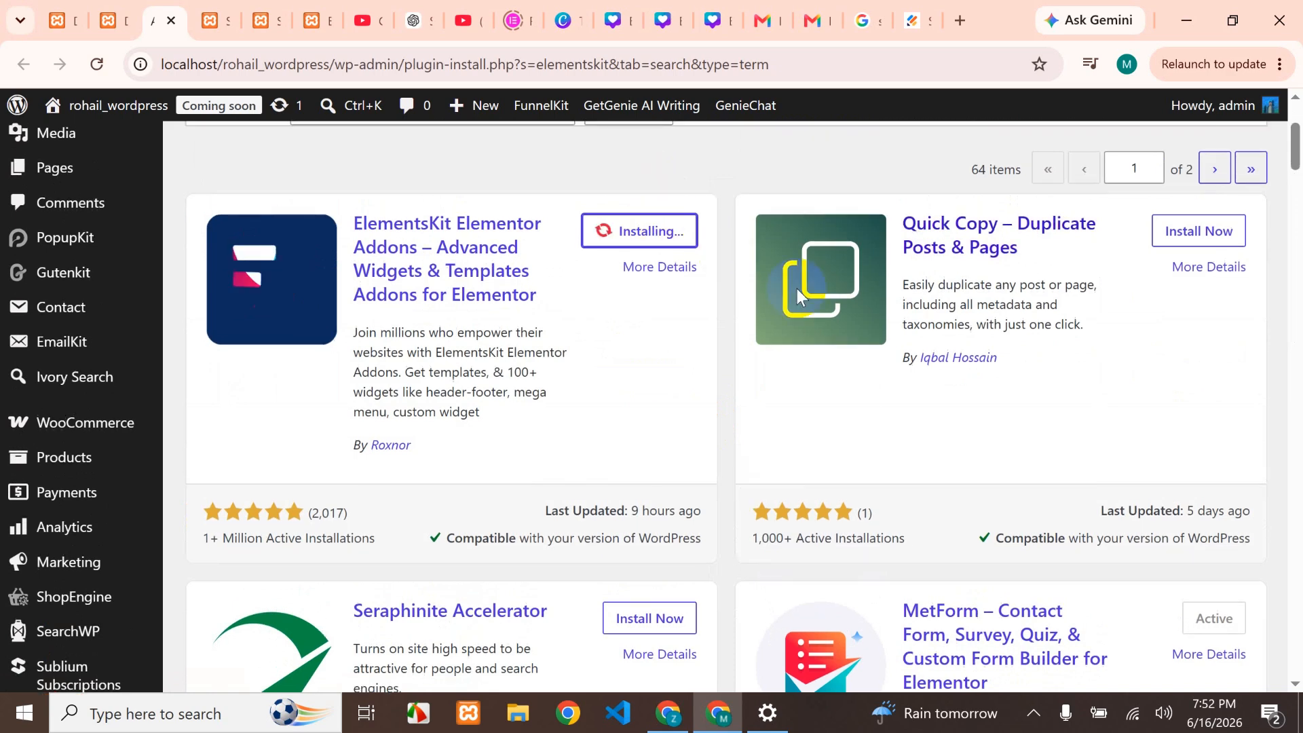
{"action": "scroll", "coordinate": [730, 401], "scroll_direction": "down", "scroll_amount": 1}
{"action": "scroll", "coordinate": [730, 400], "scroll_direction": "up", "scroll_amount": 1}
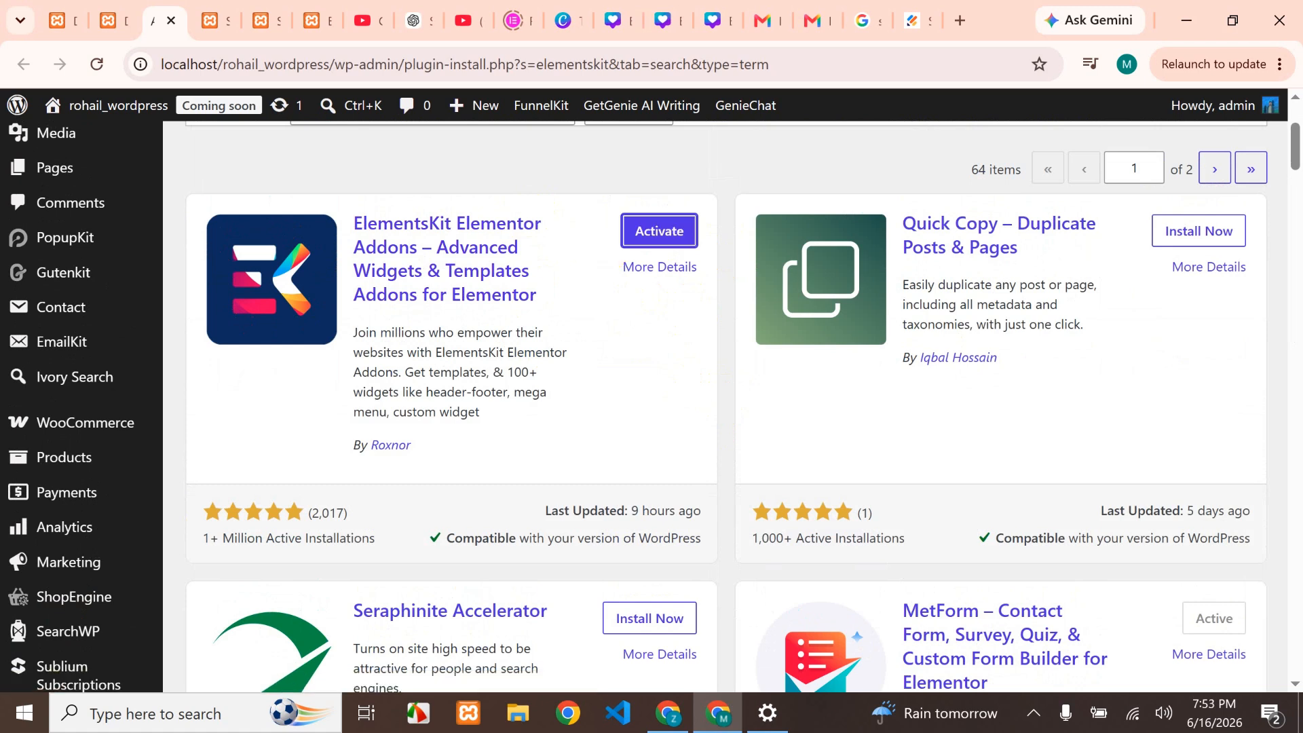
{"action": "left_click", "coordinate": [656, 232]}
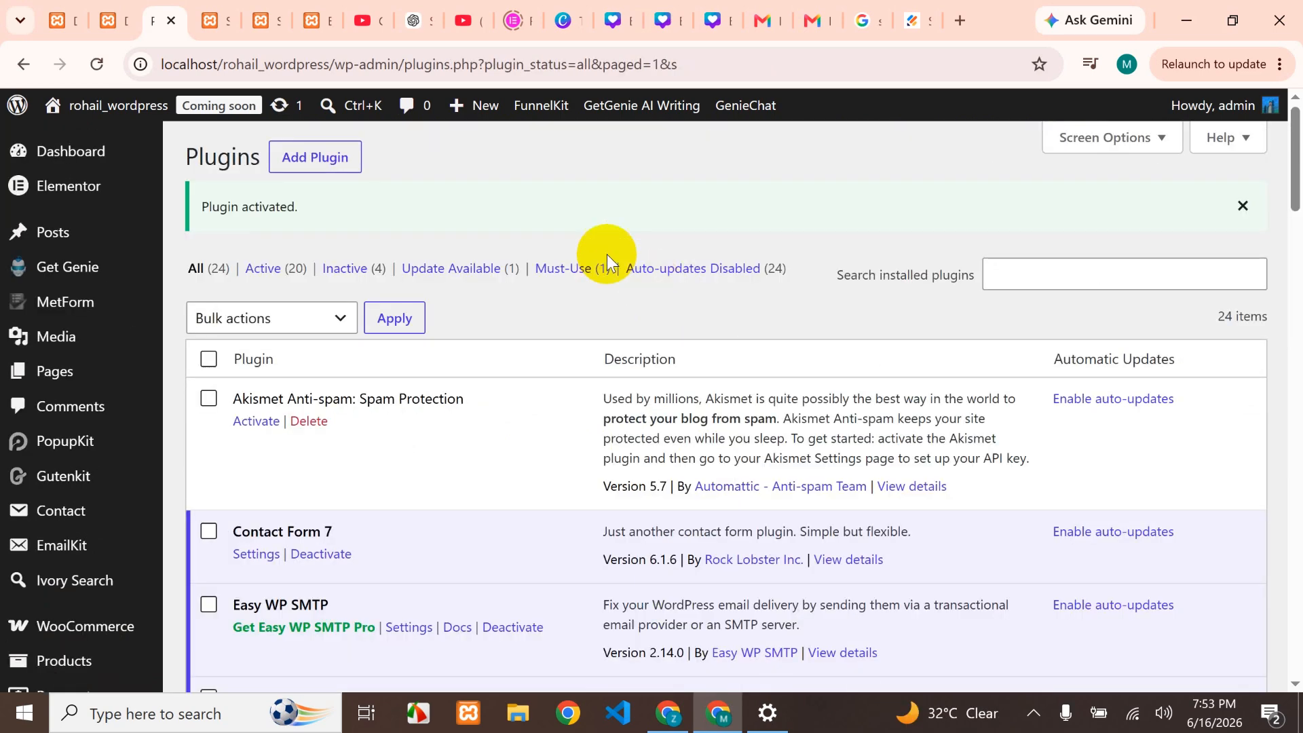
Open the settings of ElementsKit Lite from the installed plugins and display its modules
{"action": "scroll", "coordinate": [594, 440], "scroll_direction": "down", "scroll_amount": 5}
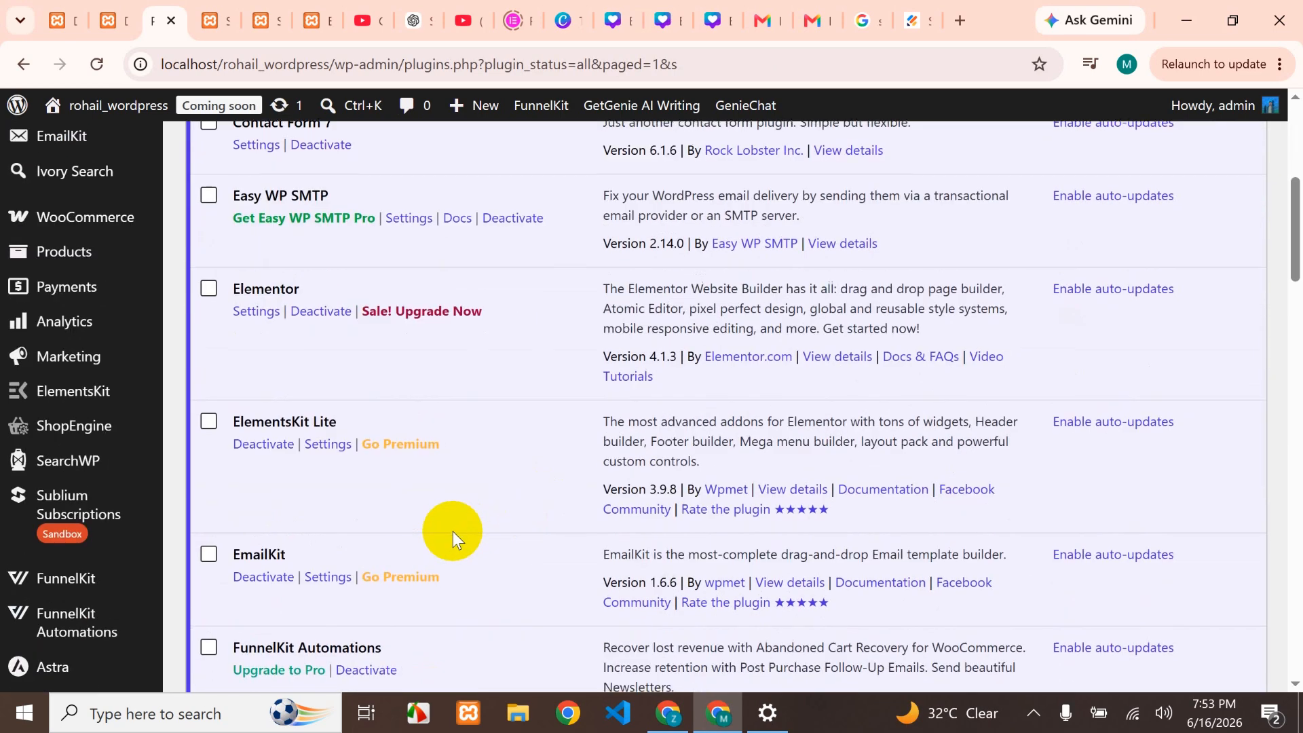
{"action": "scroll", "coordinate": [454, 531], "scroll_direction": "down", "scroll_amount": 12}
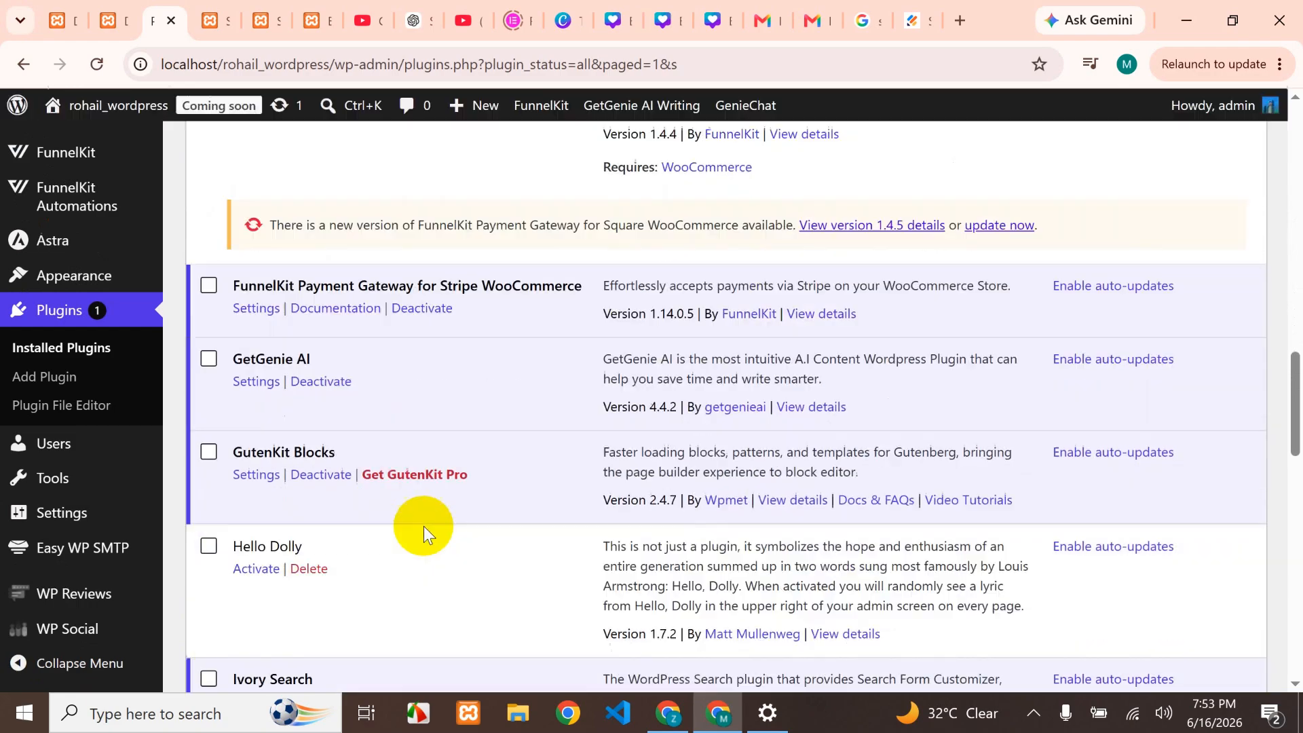
{"action": "scroll", "coordinate": [423, 526], "scroll_direction": "down", "scroll_amount": 12}
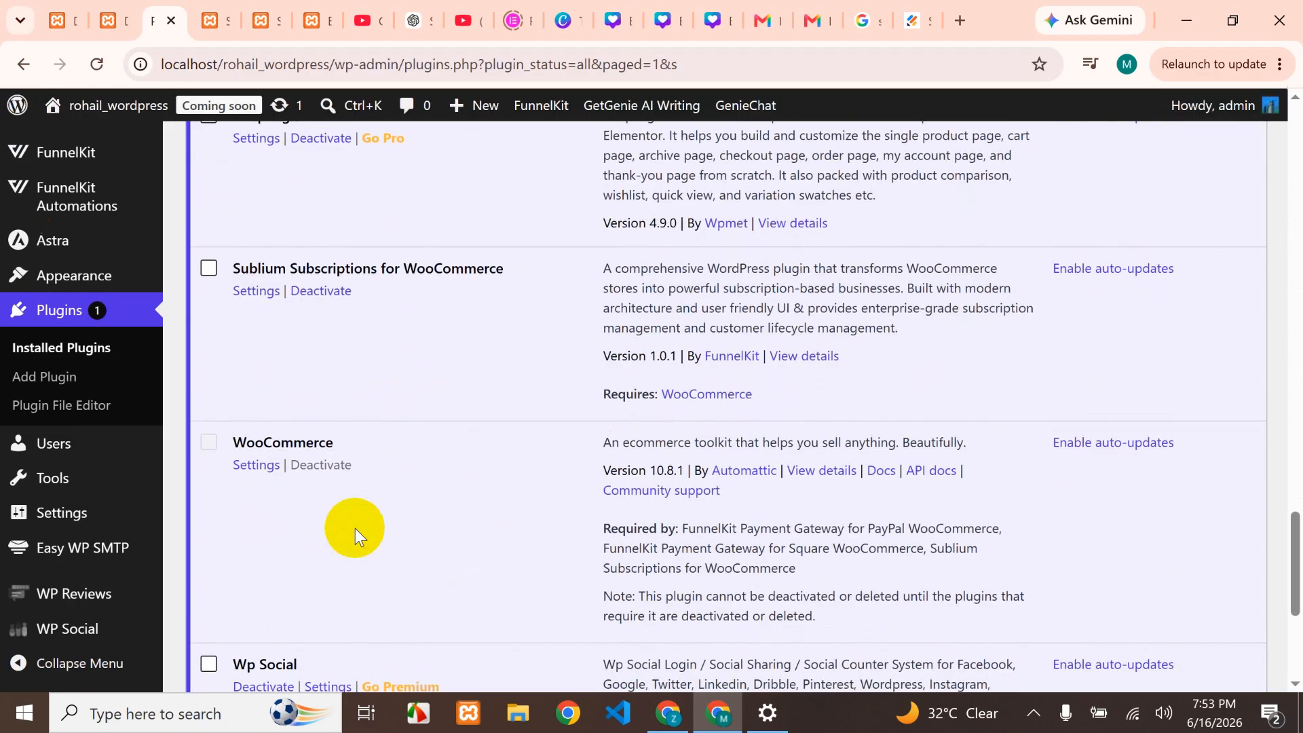
{"action": "scroll", "coordinate": [355, 528], "scroll_direction": "up", "scroll_amount": 12}
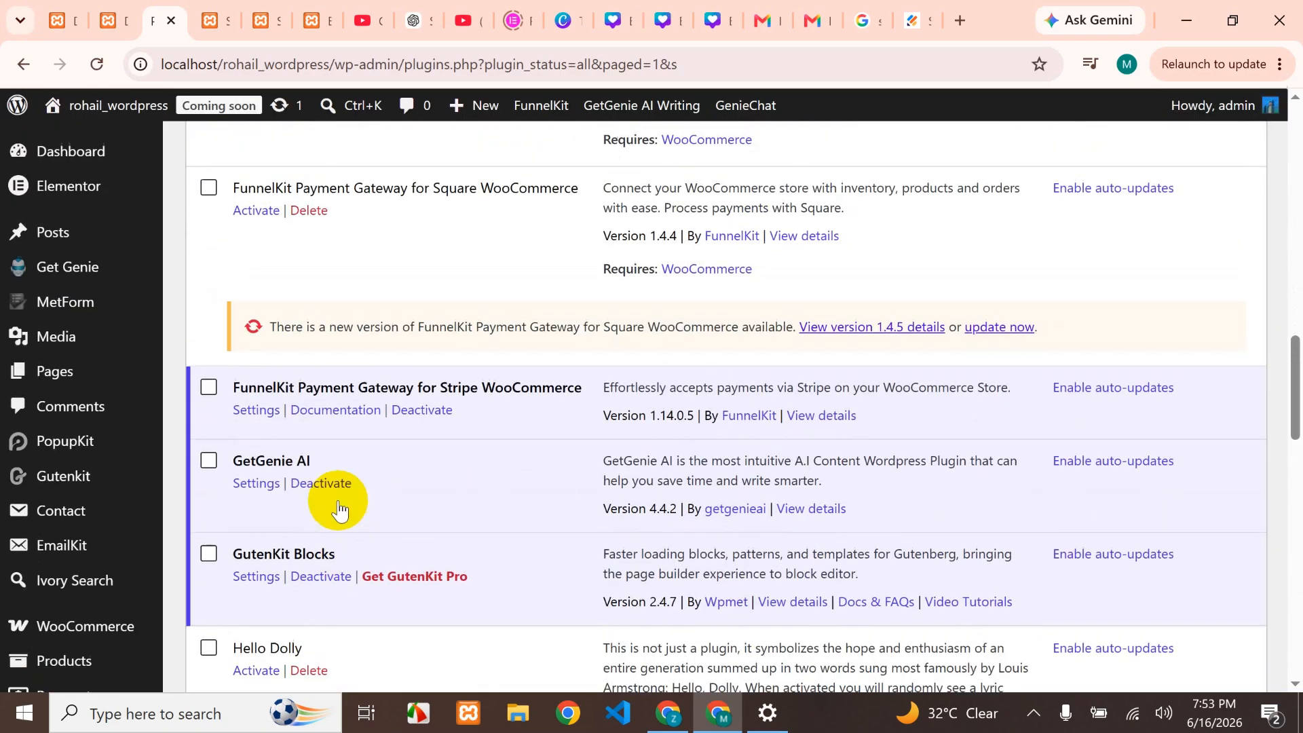
{"action": "scroll", "coordinate": [340, 510], "scroll_direction": "up", "scroll_amount": 11}
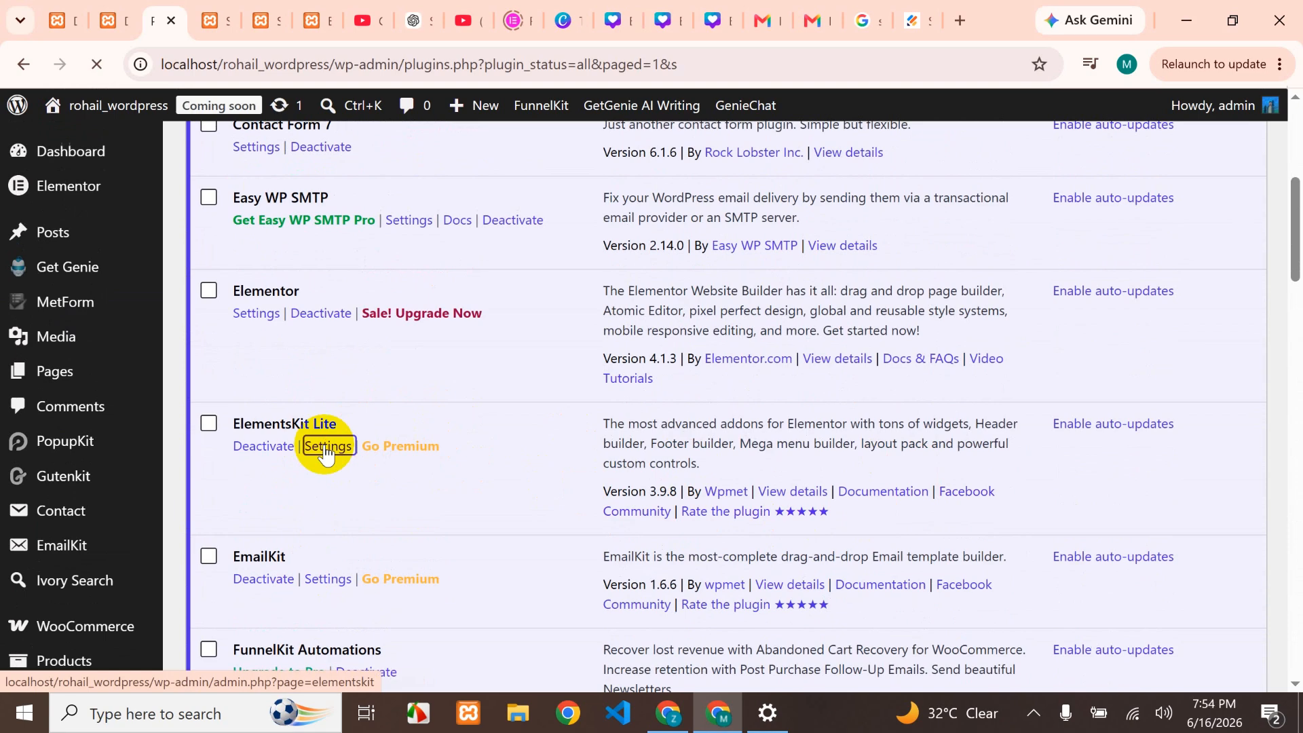
{"action": "scroll", "coordinate": [359, 426], "scroll_direction": "down", "scroll_amount": 3}
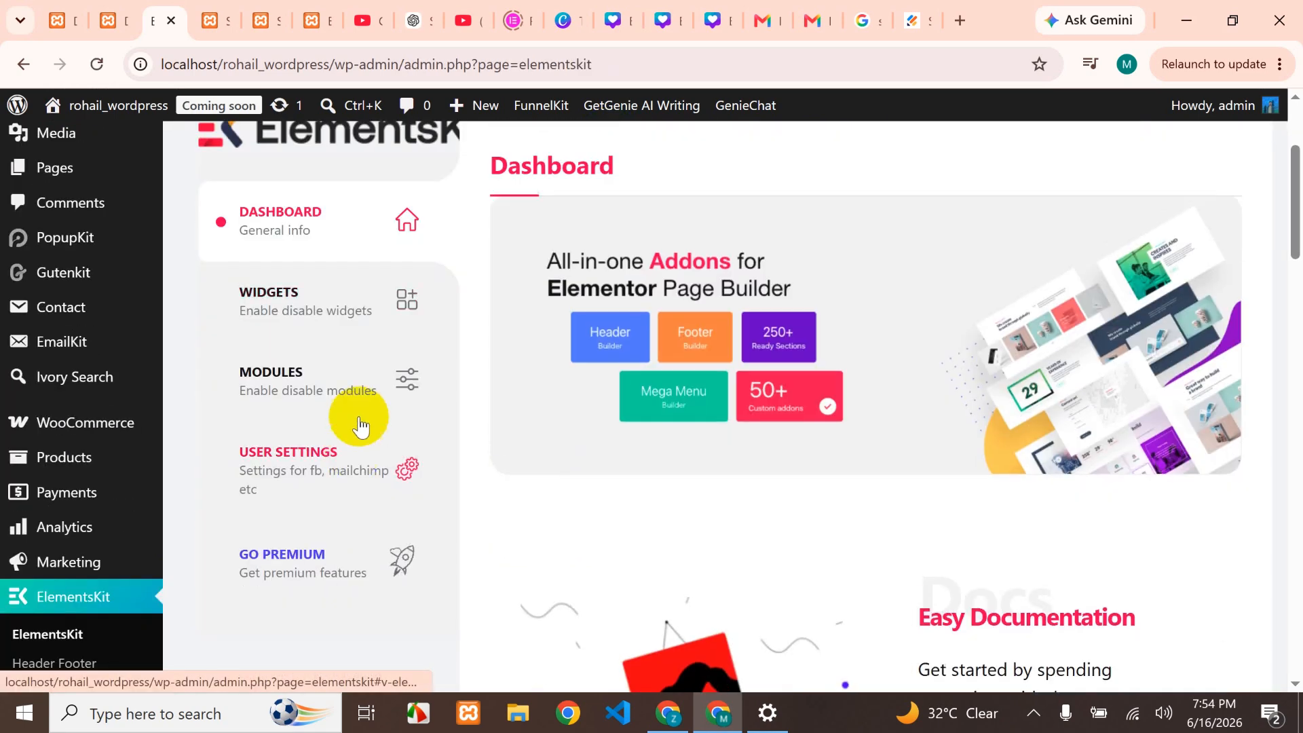
{"action": "left_click", "coordinate": [368, 374]}
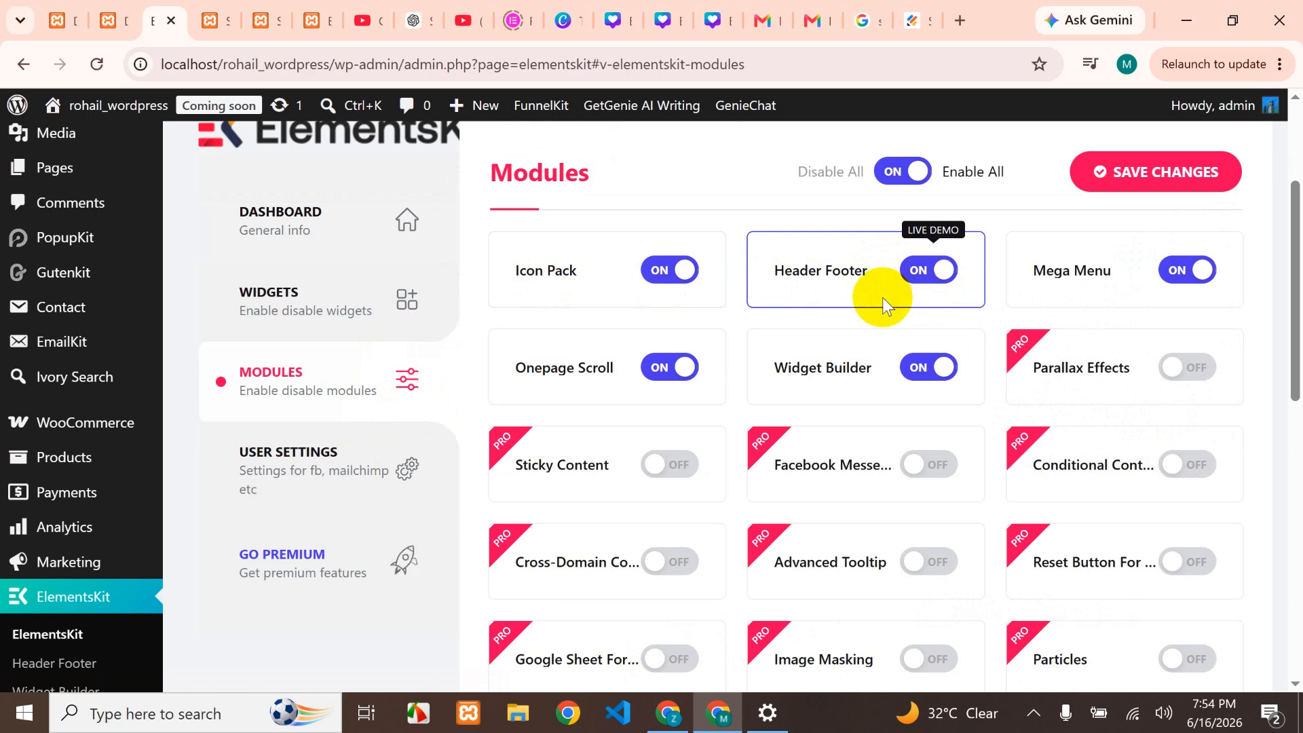
Review the ElementsKit modules, including Header Footer and Mega Menu, and save the module settings
{"action": "scroll", "coordinate": [782, 332], "scroll_direction": "down", "scroll_amount": 1}
{"action": "scroll", "coordinate": [952, 323], "scroll_direction": "up", "scroll_amount": 2}
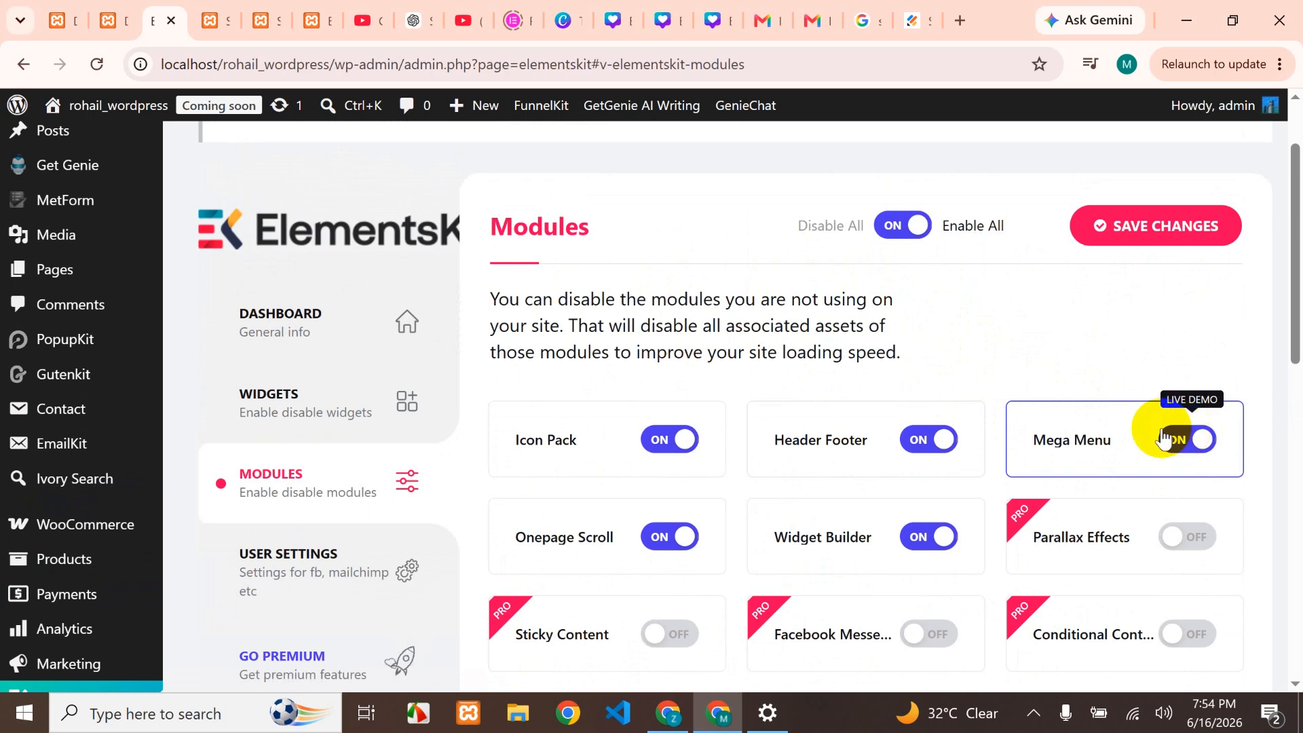
{"action": "scroll", "coordinate": [698, 430], "scroll_direction": "down", "scroll_amount": 3}
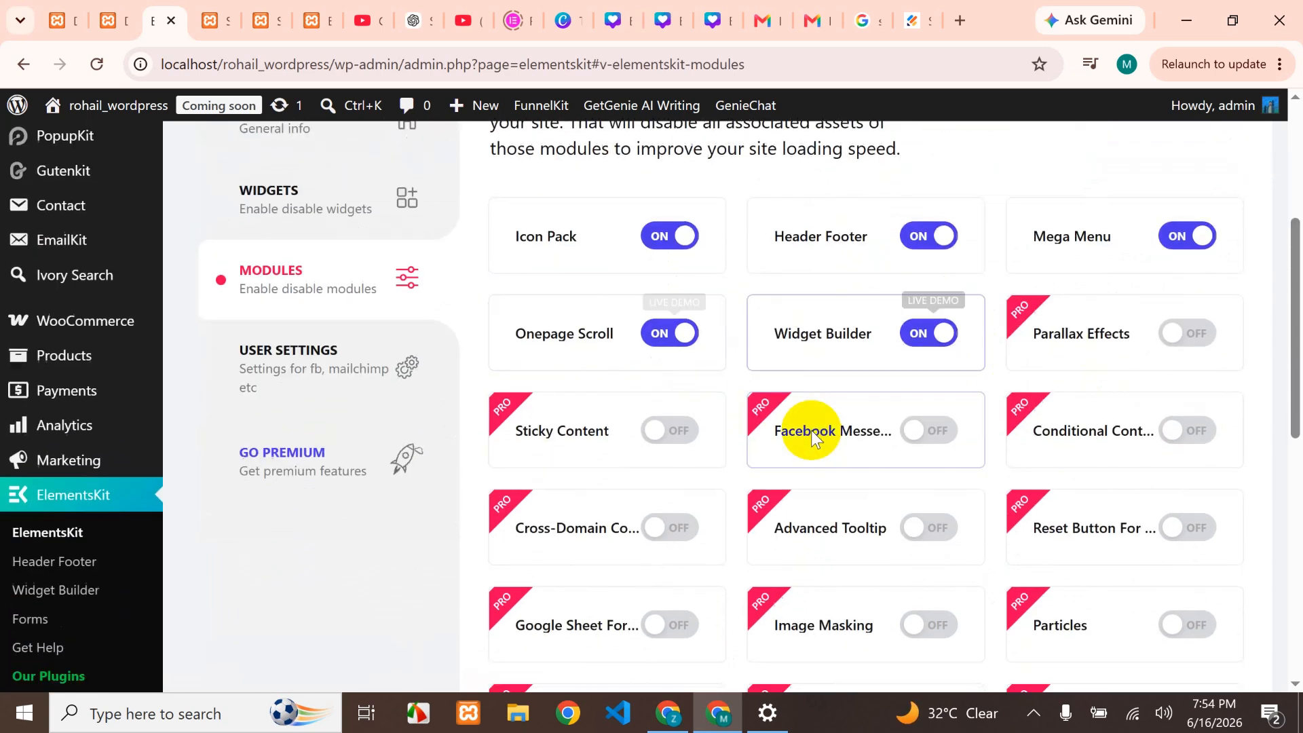
{"action": "scroll", "coordinate": [813, 432], "scroll_direction": "down", "scroll_amount": 1}
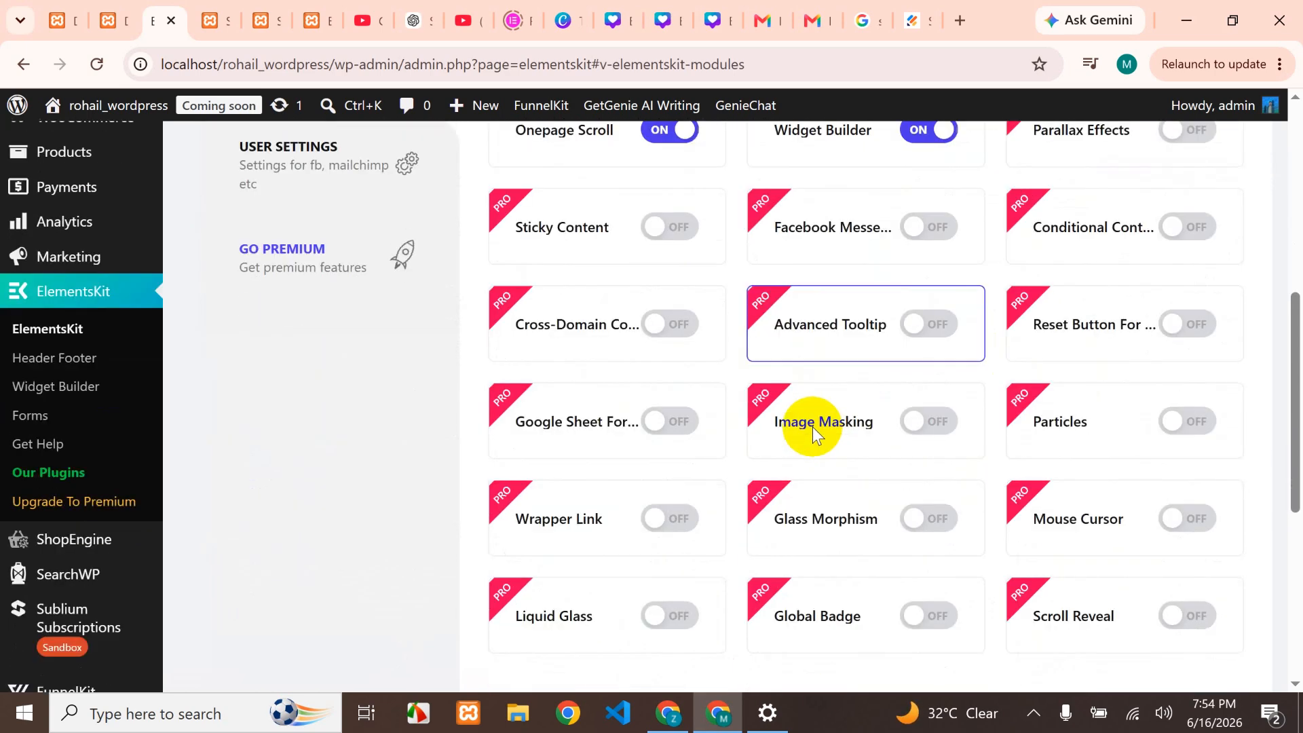
{"action": "scroll", "coordinate": [814, 418], "scroll_direction": "up", "scroll_amount": 4}
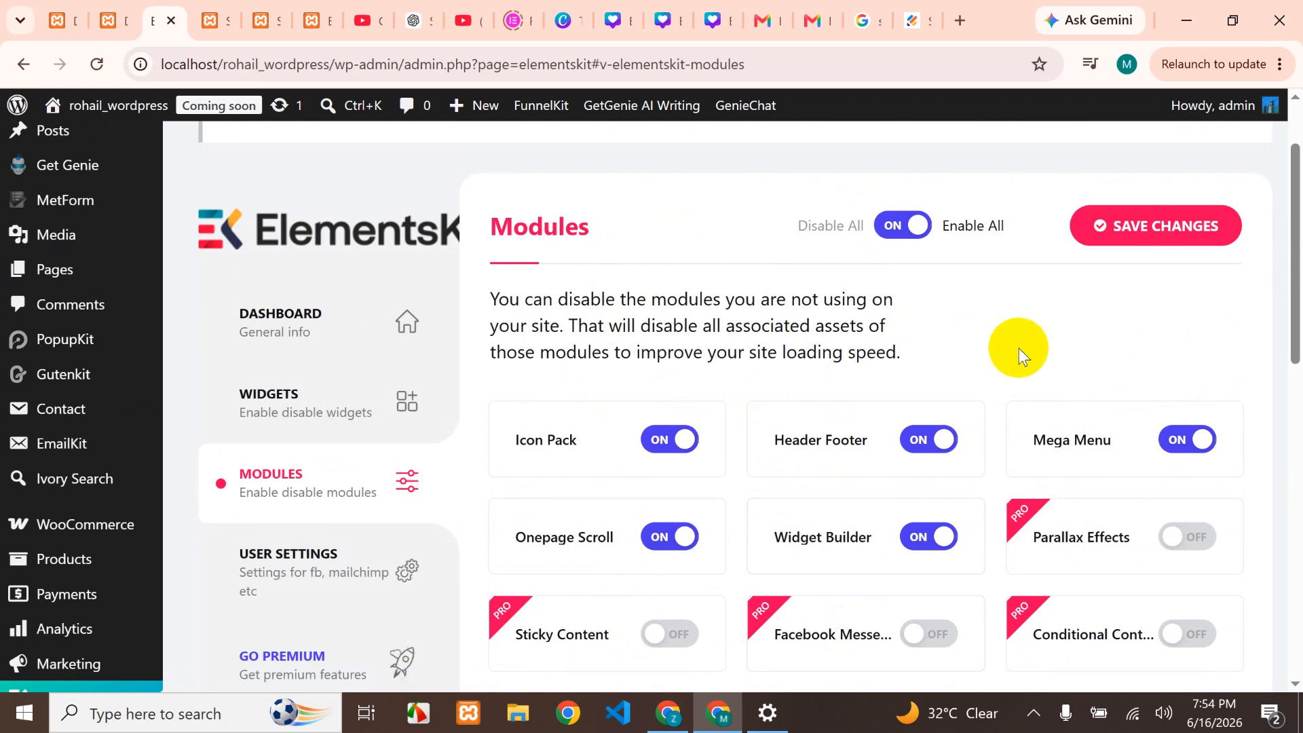
{"action": "left_click", "coordinate": [1158, 226]}
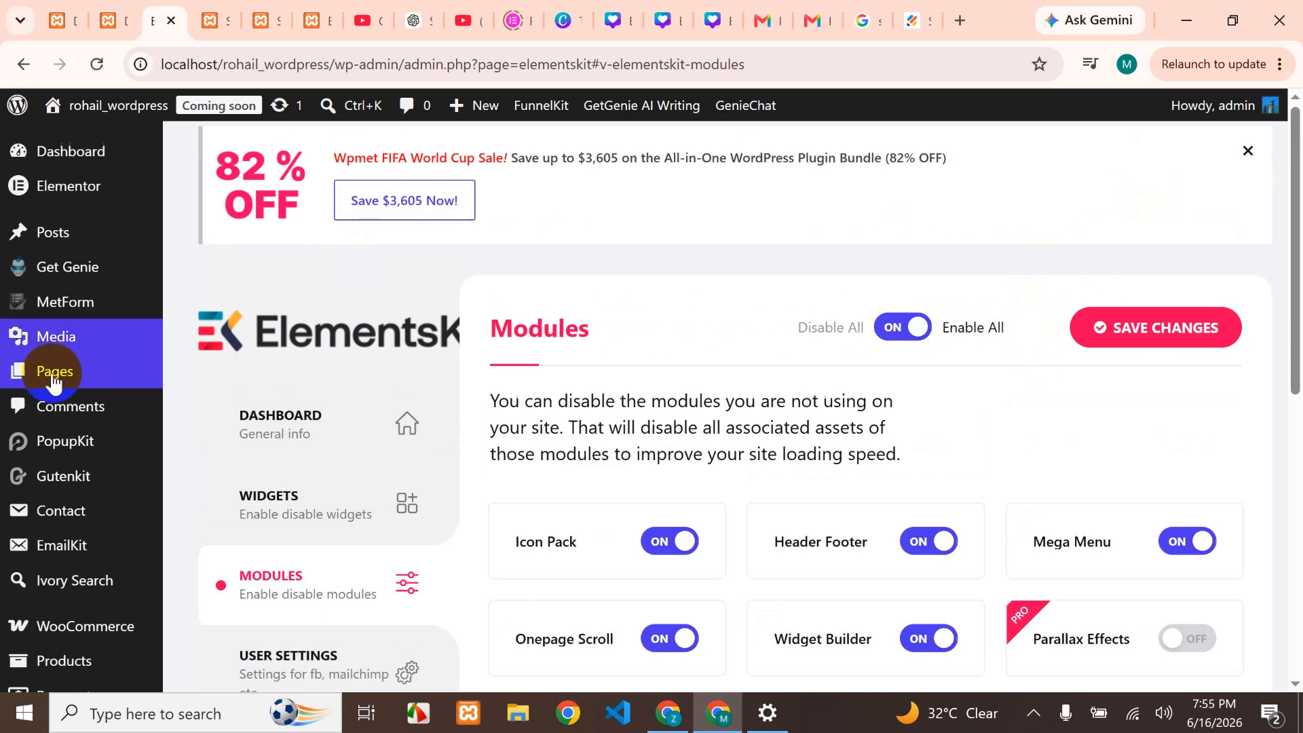
Open the ElementsKit Header Footer templates page
{"action": "scroll", "coordinate": [54, 380], "scroll_direction": "down", "scroll_amount": 1}
{"action": "mouse_move", "coordinate": [88, 490]}
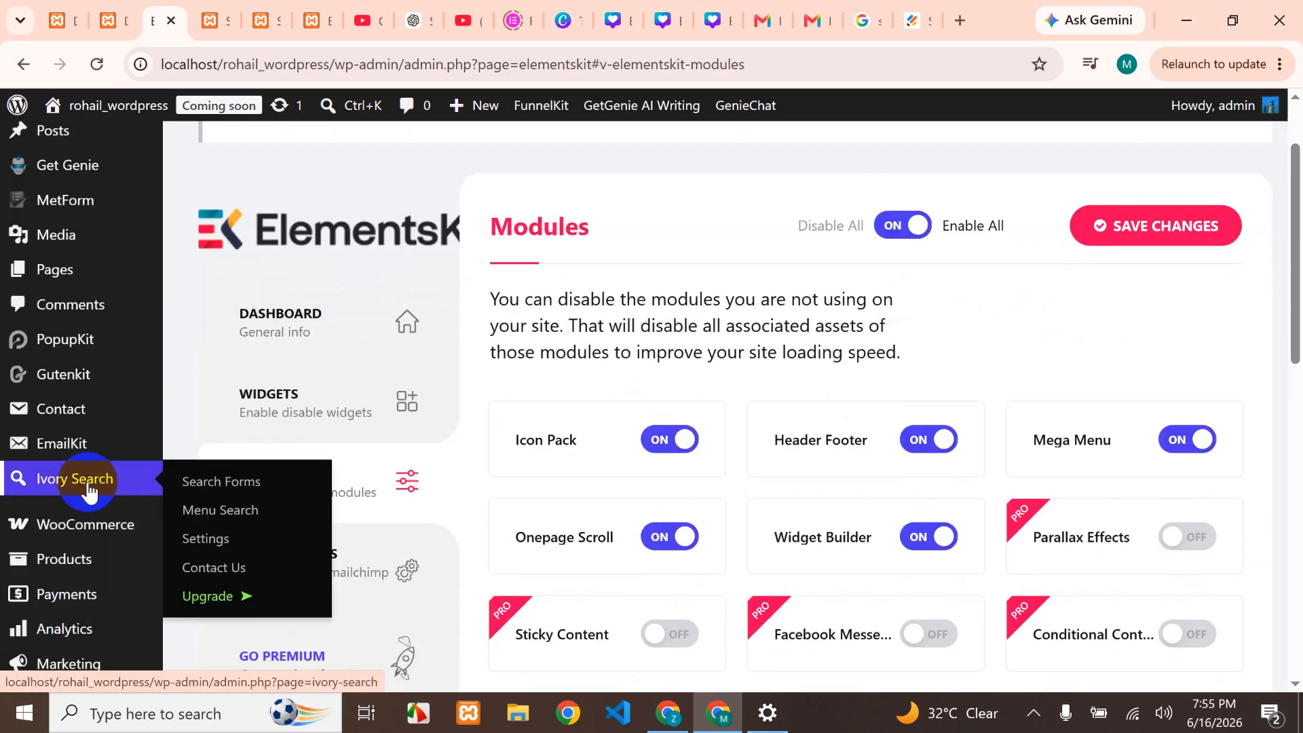
{"action": "scroll", "coordinate": [67, 475], "scroll_direction": "down", "scroll_amount": 1}
{"action": "scroll", "coordinate": [79, 472], "scroll_direction": "down", "scroll_amount": 2}
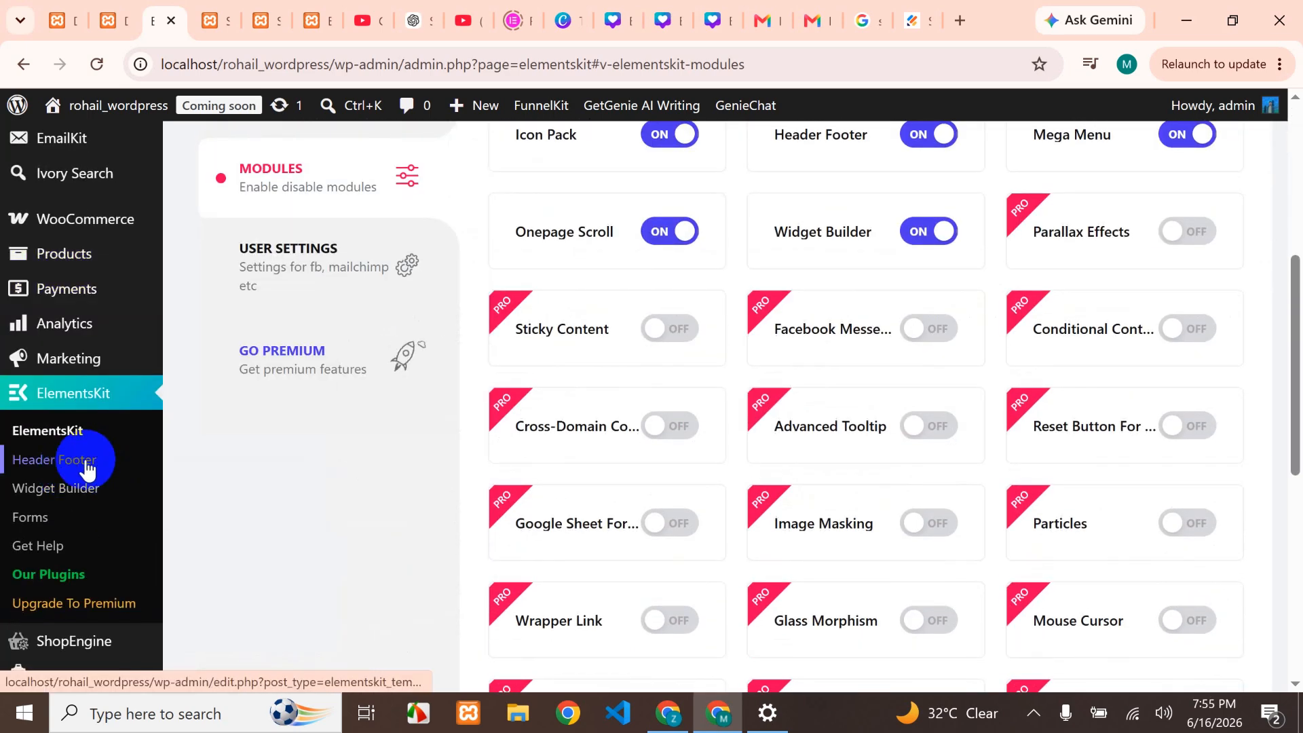
{"action": "left_click", "coordinate": [87, 468]}
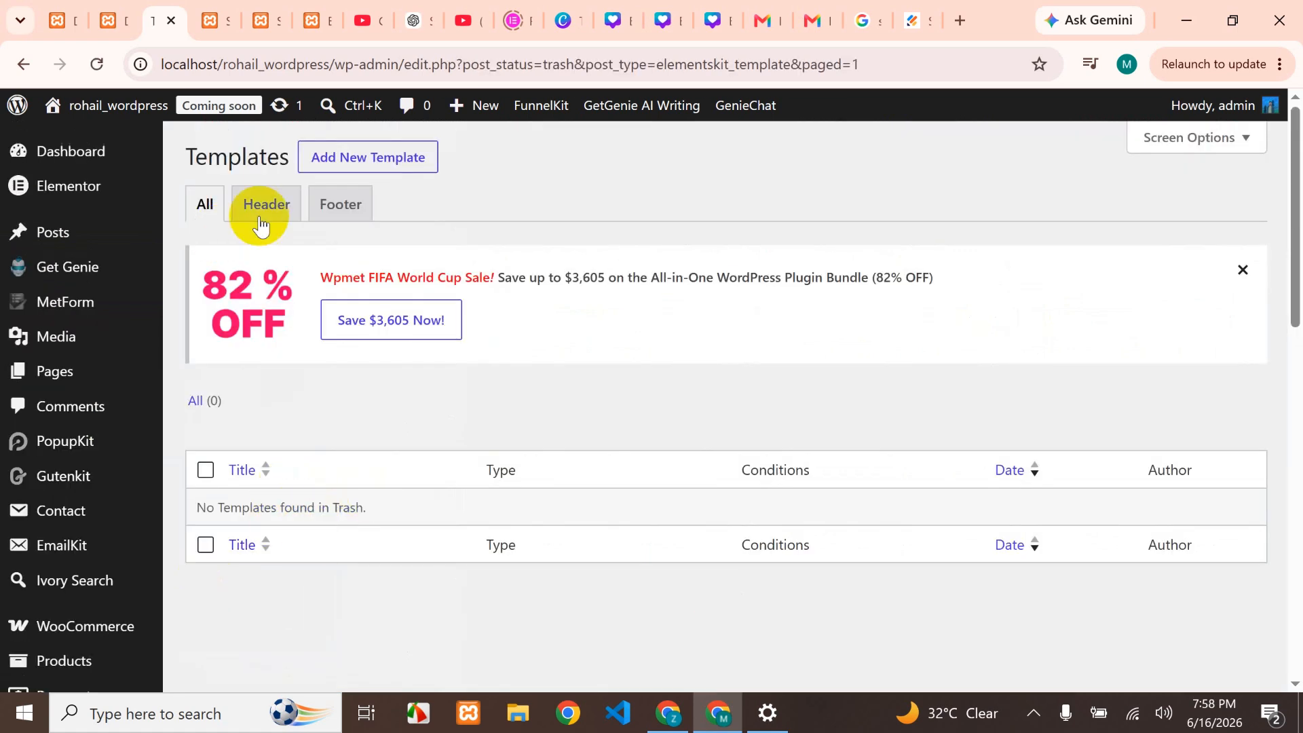
Start a new template titled "My new header" with Header as its type
{"action": "left_click", "coordinate": [392, 162]}
{"action": "left_click", "coordinate": [735, 246]}
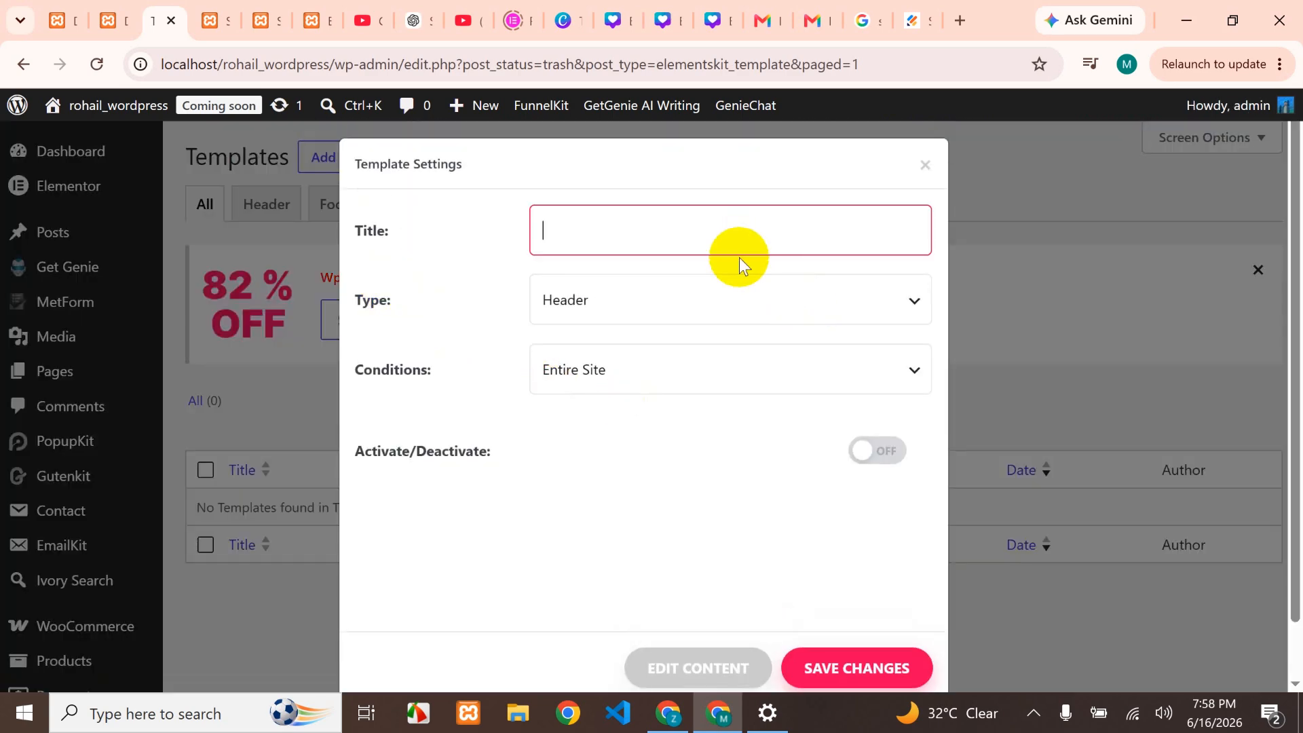
{"action": "type", "text": "Mynew"}
{"action": "key", "text": "BackSpace"}
{"action": "key", "text": "BackSpace"}
{"action": "key", "text": "BackSpace"}
{"action": "key", "text": "BackSpace"}
{"action": "type", "text": "new hea"}
{"action": "key", "text": "BackSpace"}
{"action": "type", "text": "eader"}
{"action": "left_click", "coordinate": [751, 309]}
{"action": "left_click", "coordinate": [752, 309]}
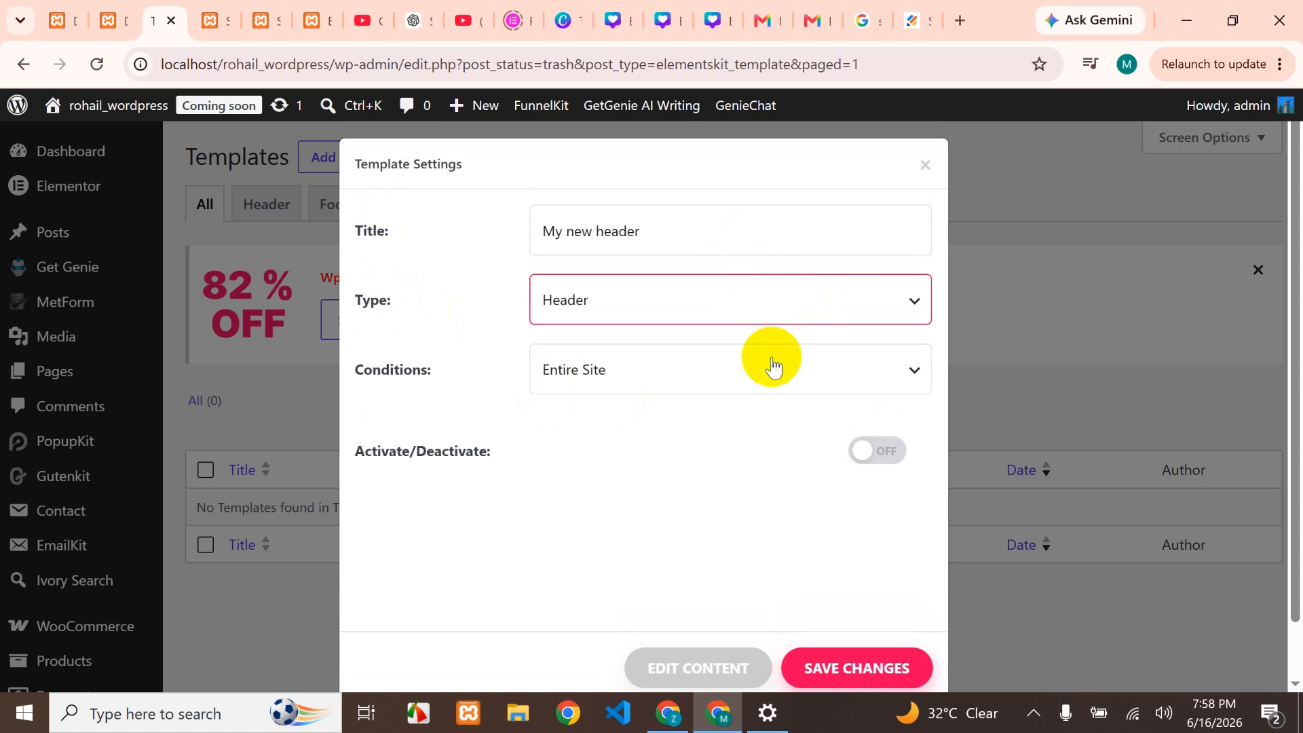
Try the Singular and Archive conditions for the header template and set the condition back to Entire Site
{"action": "left_click", "coordinate": [815, 369]}
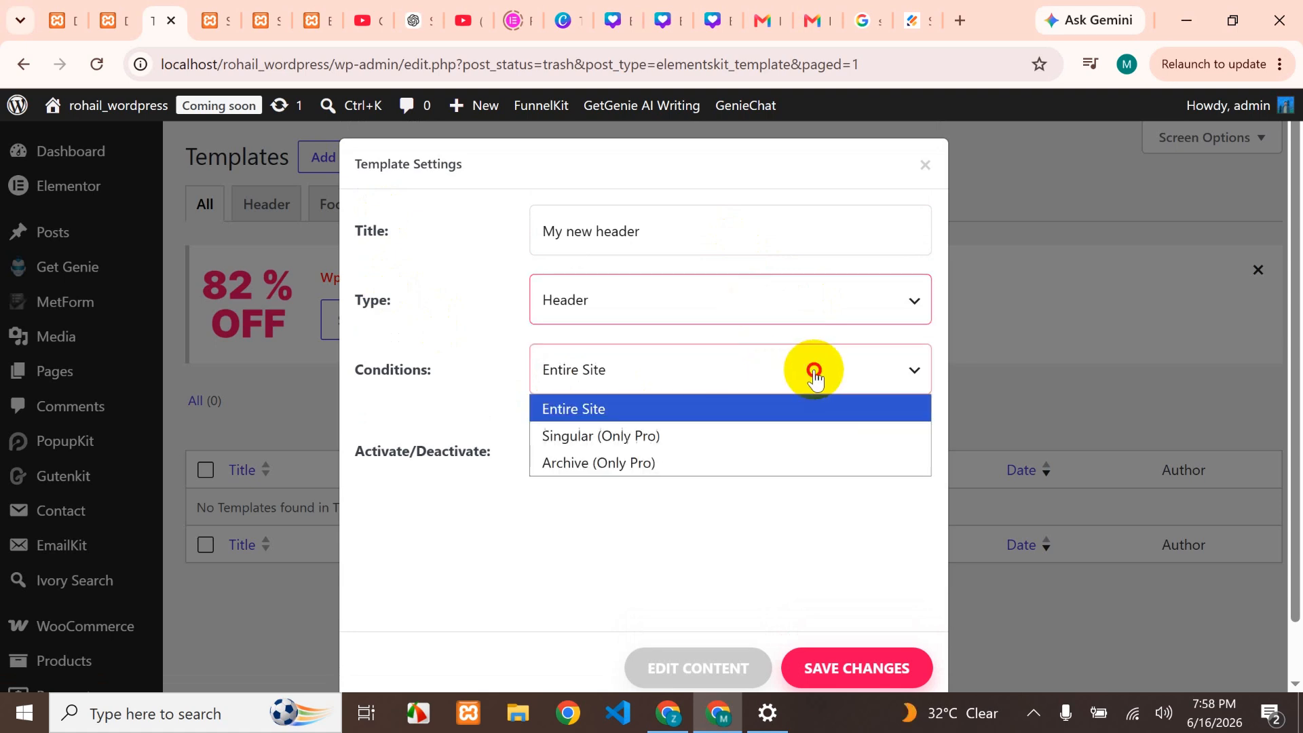
{"action": "left_click", "coordinate": [624, 436]}
{"action": "left_click", "coordinate": [697, 370]}
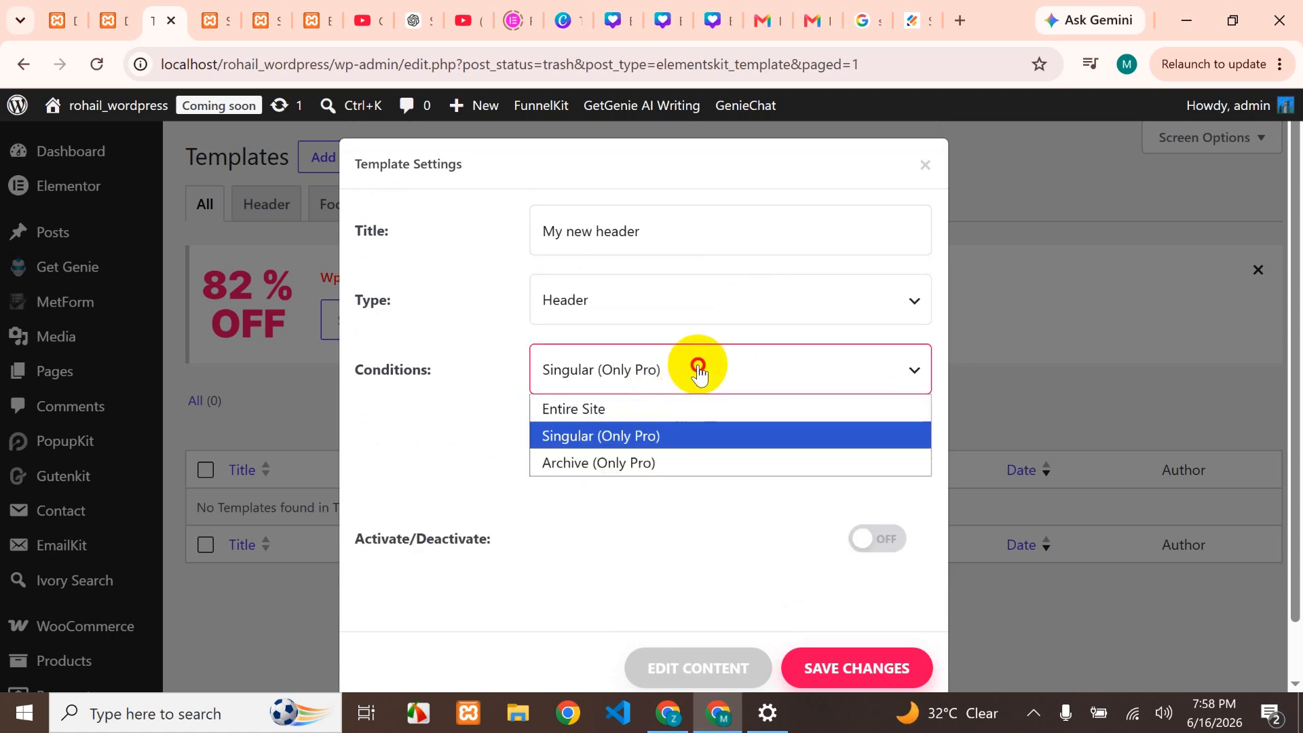
{"action": "left_click", "coordinate": [638, 471]}
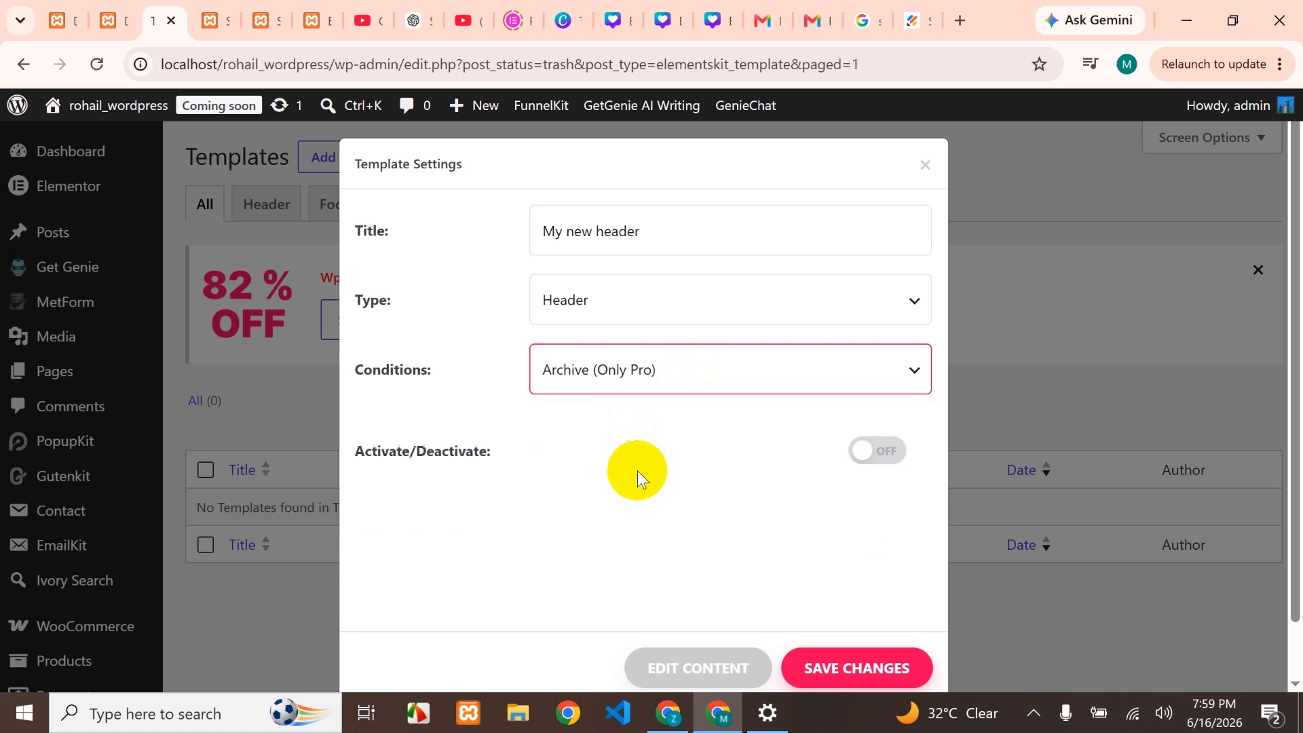
{"action": "left_click", "coordinate": [651, 372]}
{"action": "left_click", "coordinate": [638, 415]}
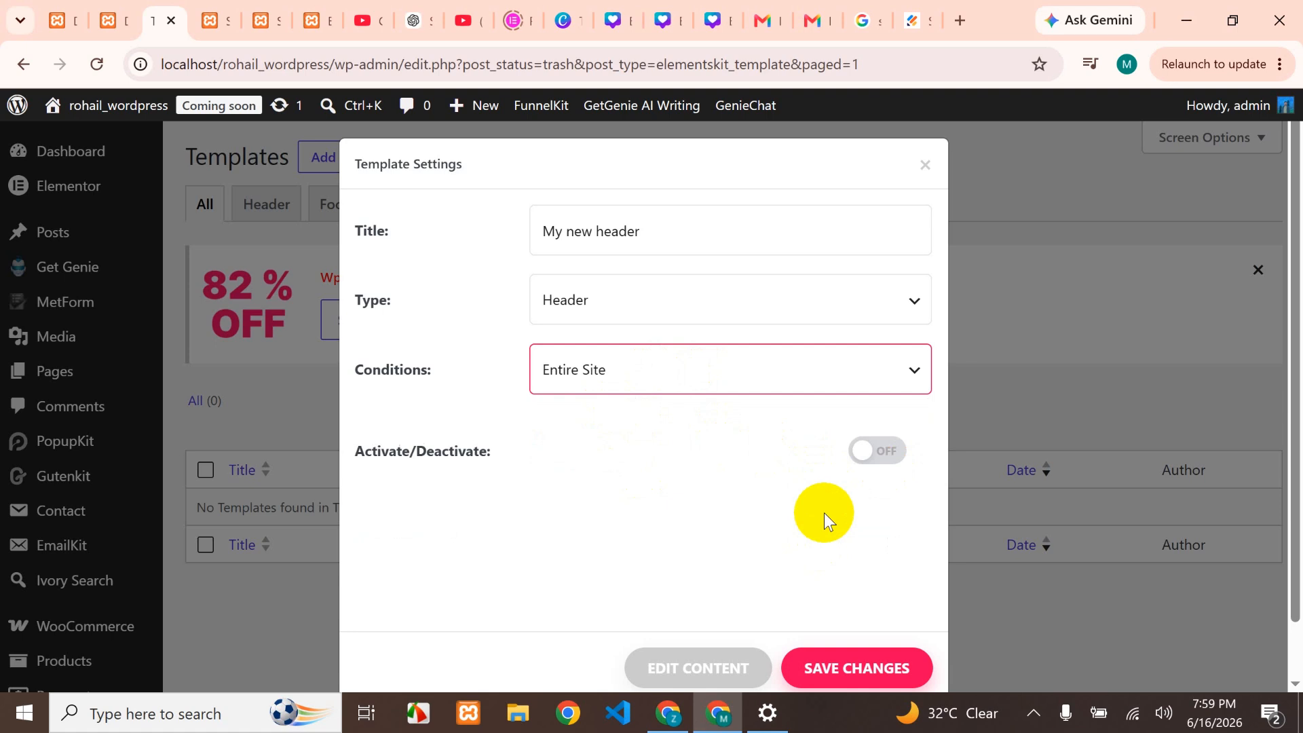
Activate the new header template and save its settings
{"action": "left_click", "coordinate": [889, 451]}
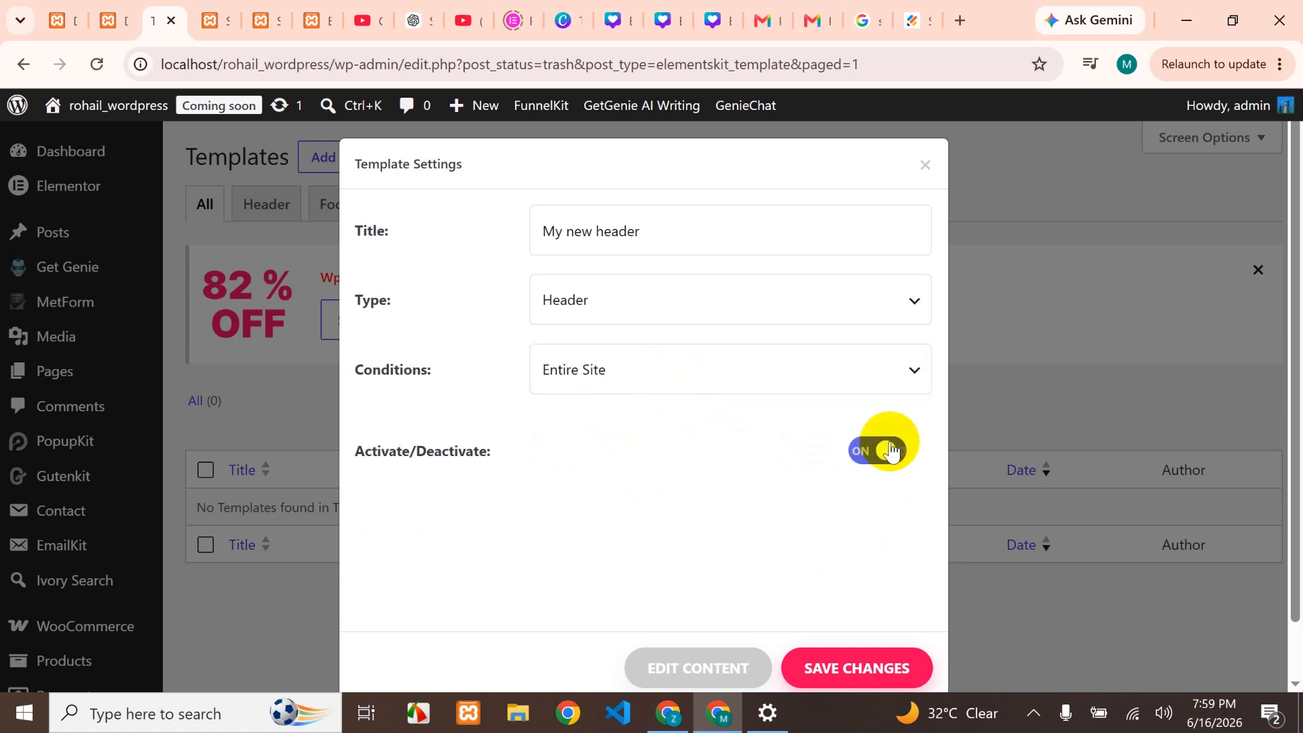
{"action": "left_click", "coordinate": [852, 663]}
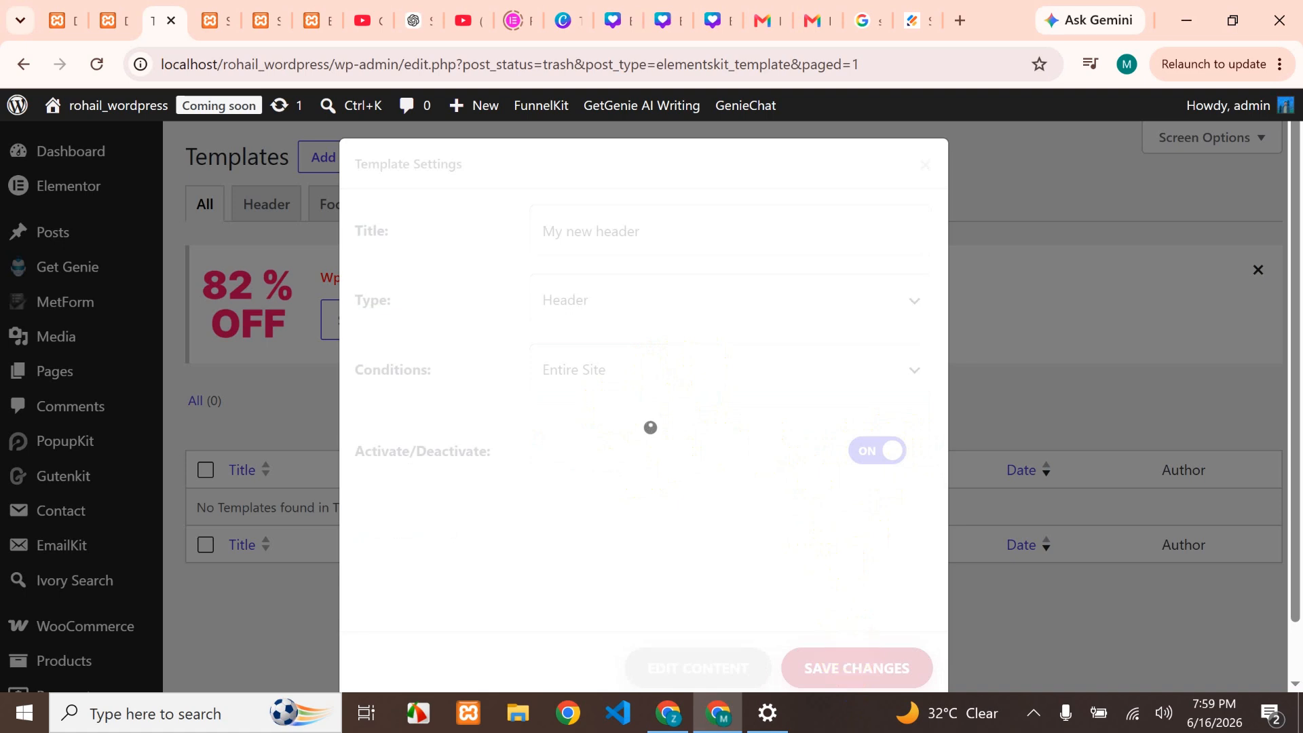
{"action": "left_click", "coordinate": [848, 659]}
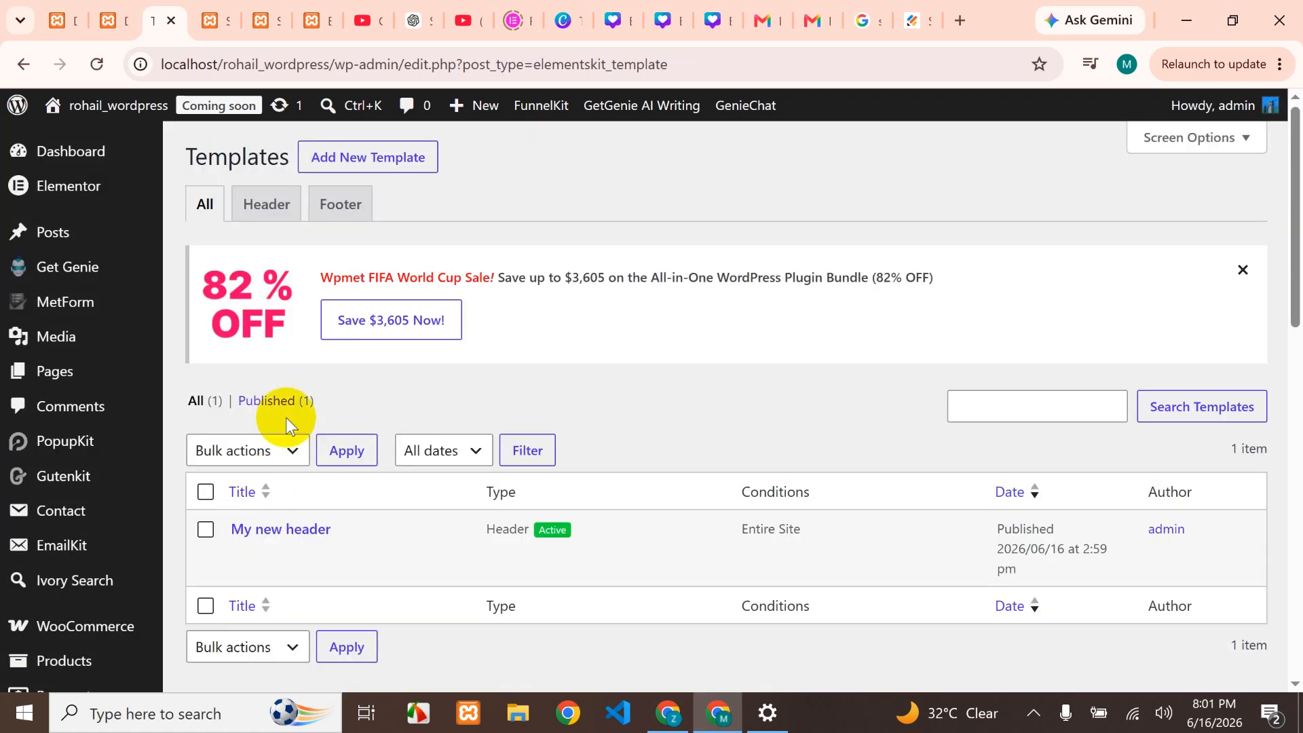
Open the "My new header" template's content for editing and insert a two-column flexbox with a narrow first and wide second column
{"action": "left_click", "coordinate": [254, 555]}
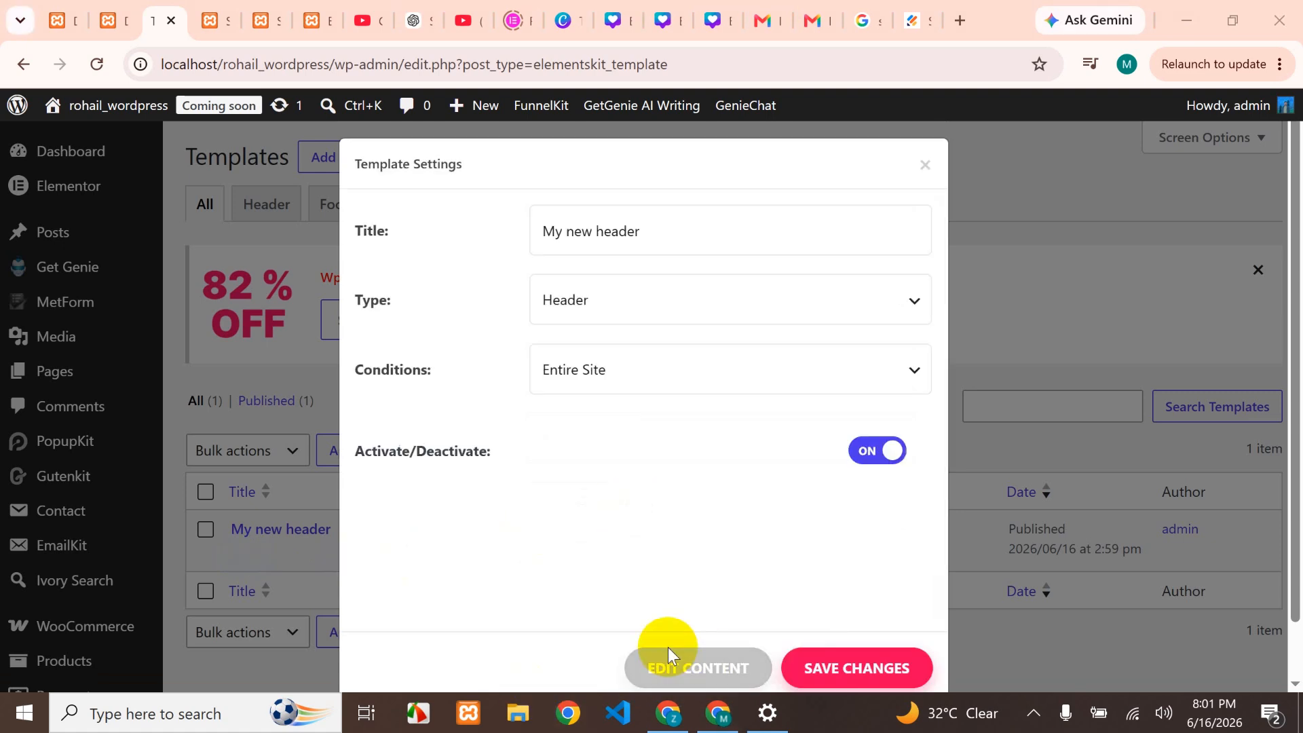
{"action": "left_click", "coordinate": [667, 666]}
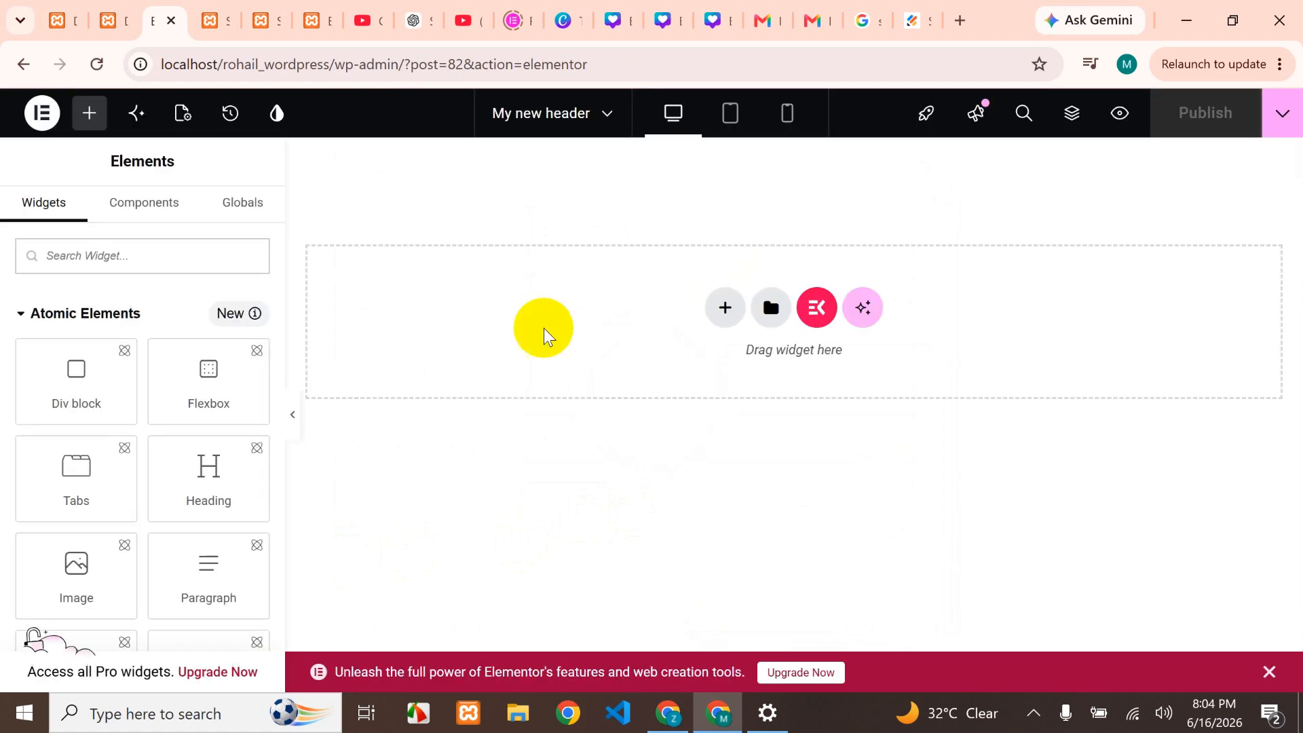
{"action": "left_click", "coordinate": [735, 310]}
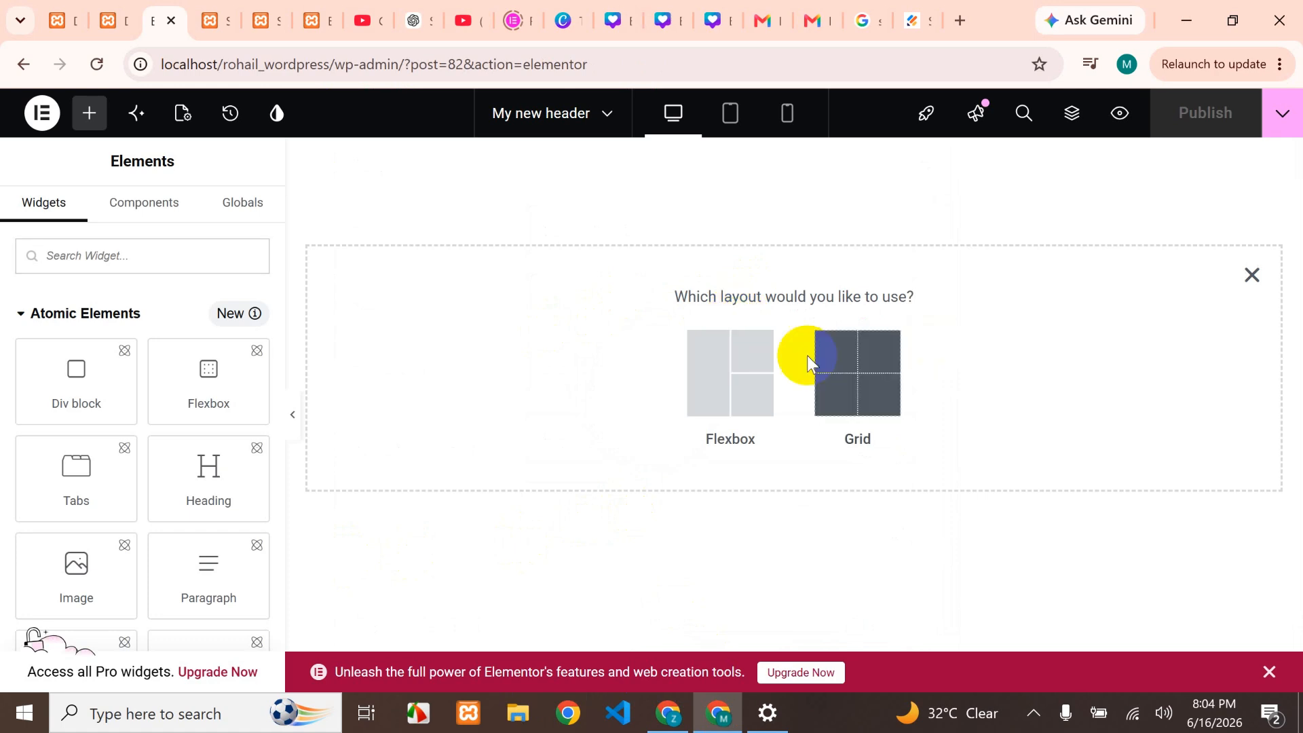
{"action": "left_click", "coordinate": [872, 363]}
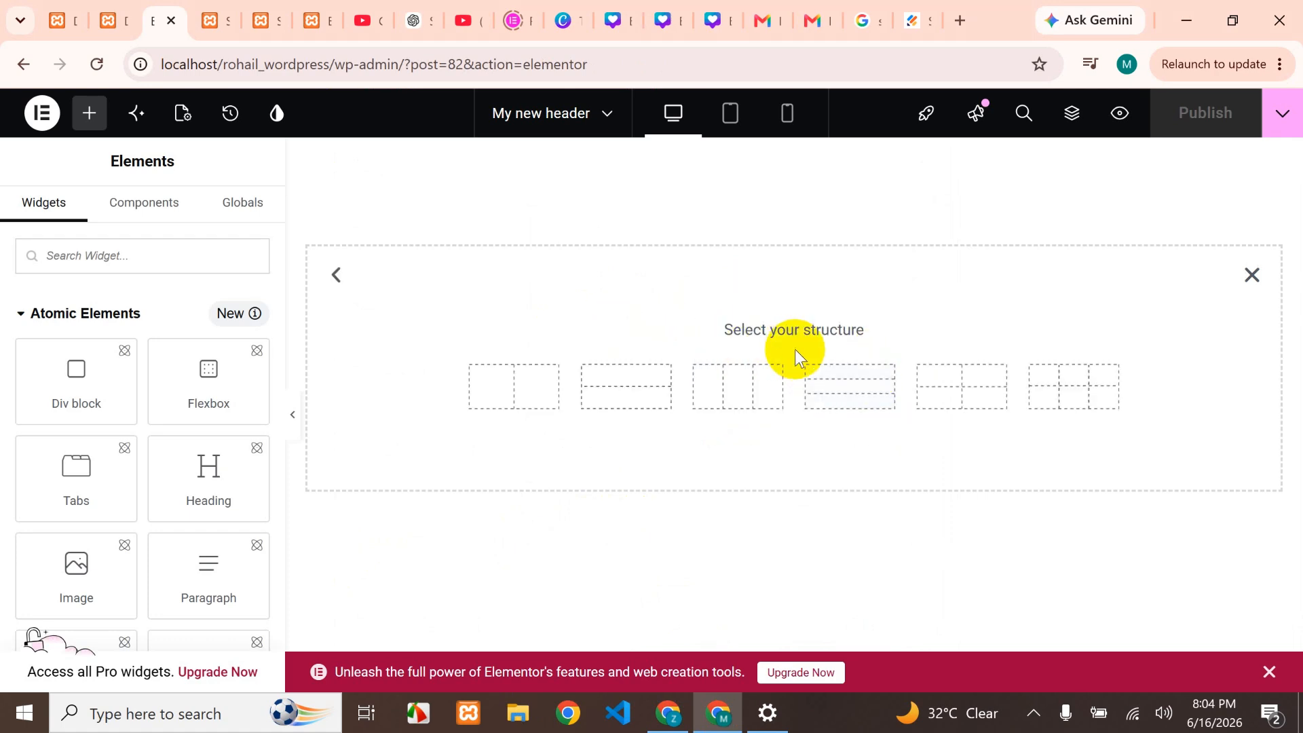
{"action": "left_click", "coordinate": [329, 267]}
{"action": "left_click", "coordinate": [699, 353]}
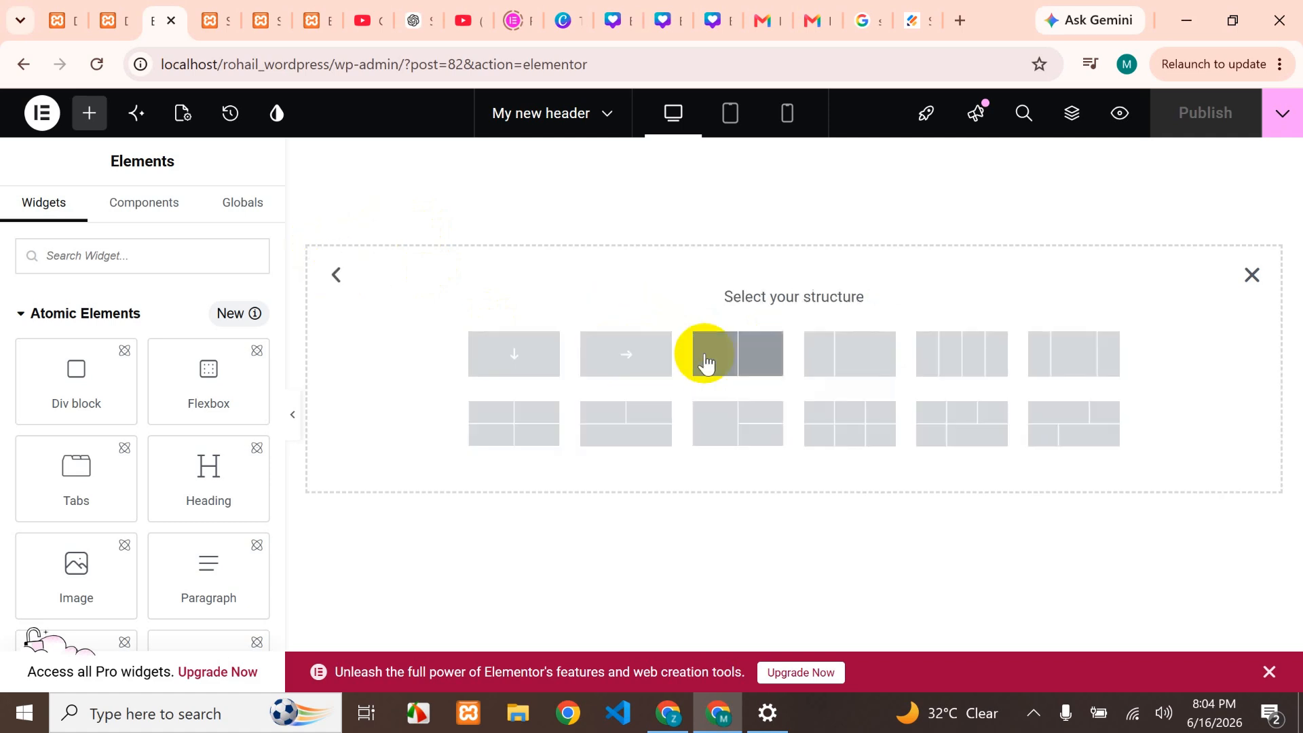
{"action": "left_click", "coordinate": [880, 369]}
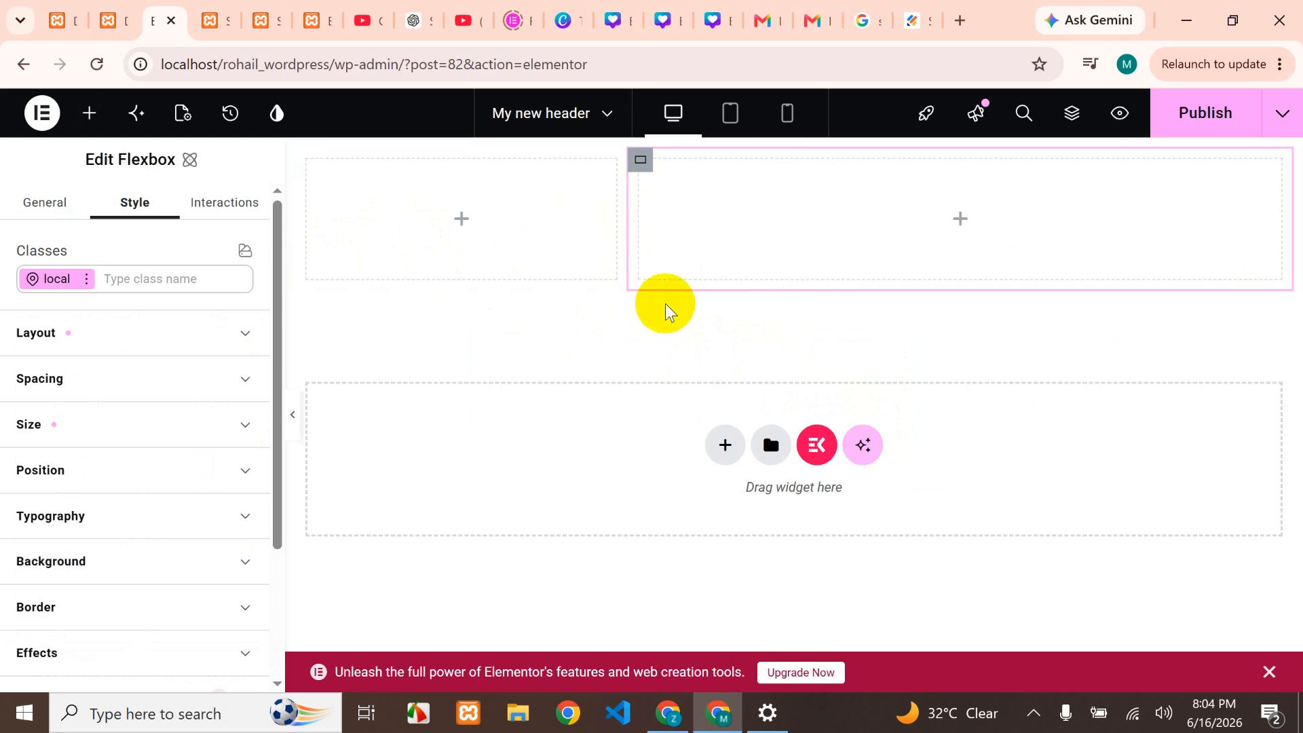
Place an Image widget in the header's narrow column and fill it with SamsungGalaxyA37-b from the media library
{"action": "left_click", "coordinate": [648, 260]}
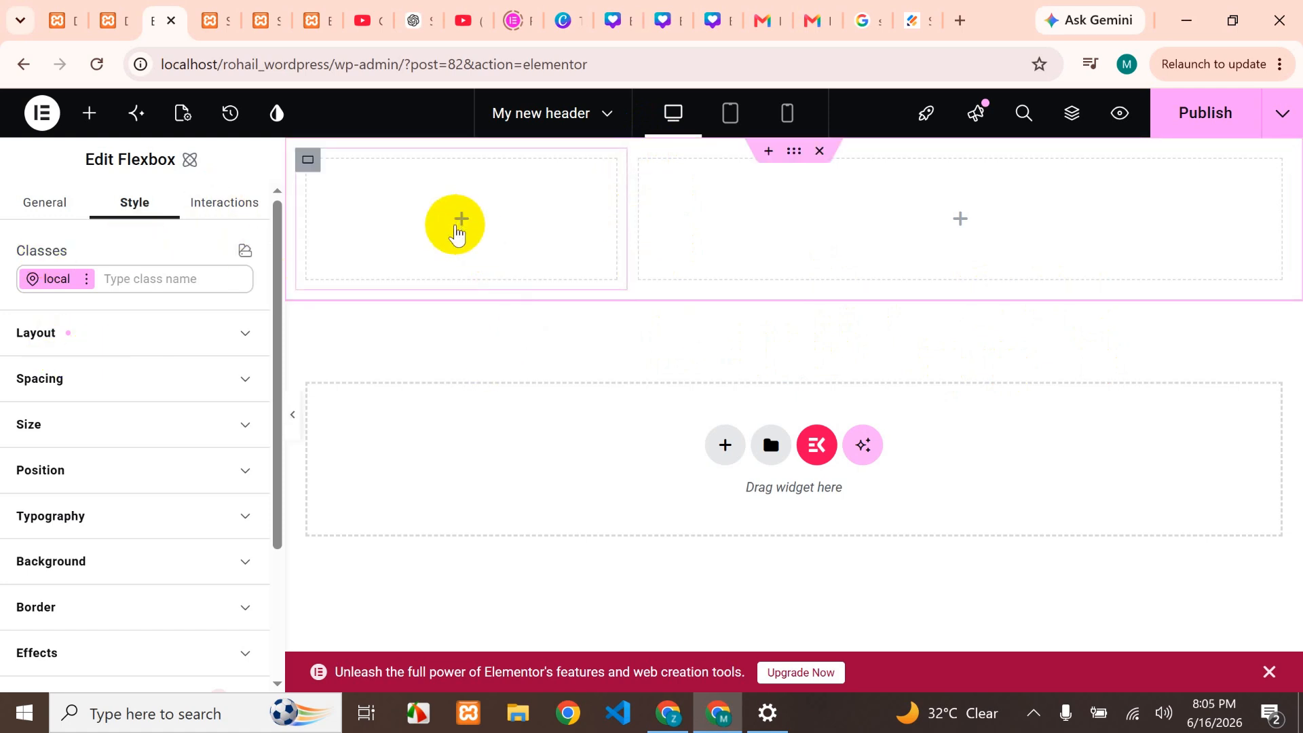
{"action": "left_click", "coordinate": [459, 251]}
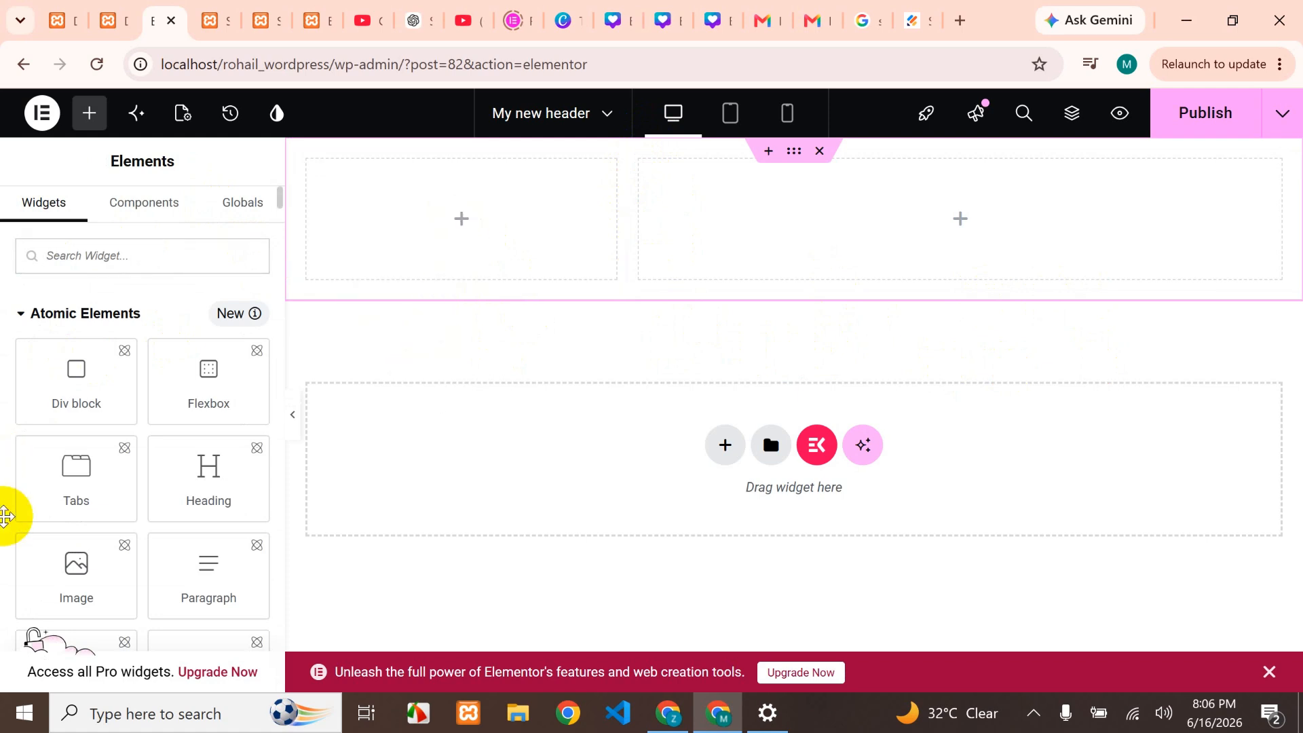
{"action": "left_click_drag", "start_coordinate": [86, 562], "coordinate": [454, 193]}
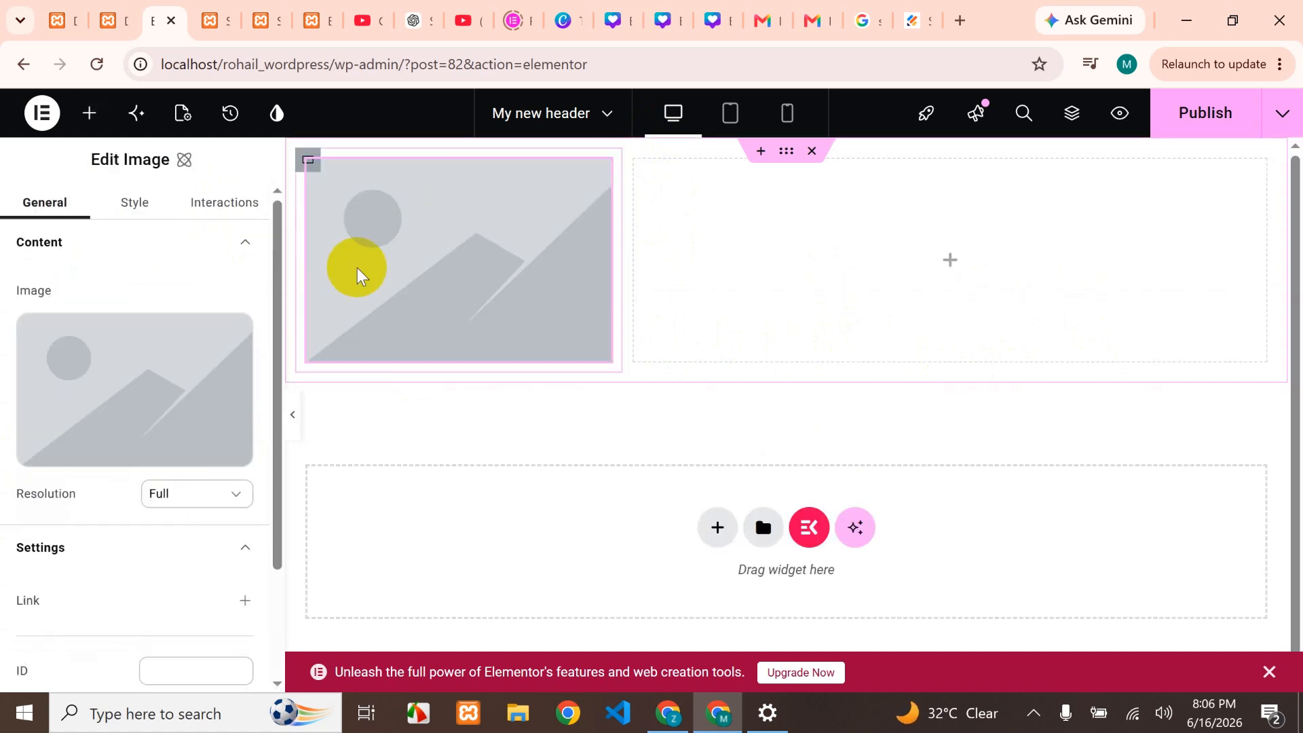
{"action": "mouse_move", "coordinate": [114, 438]}
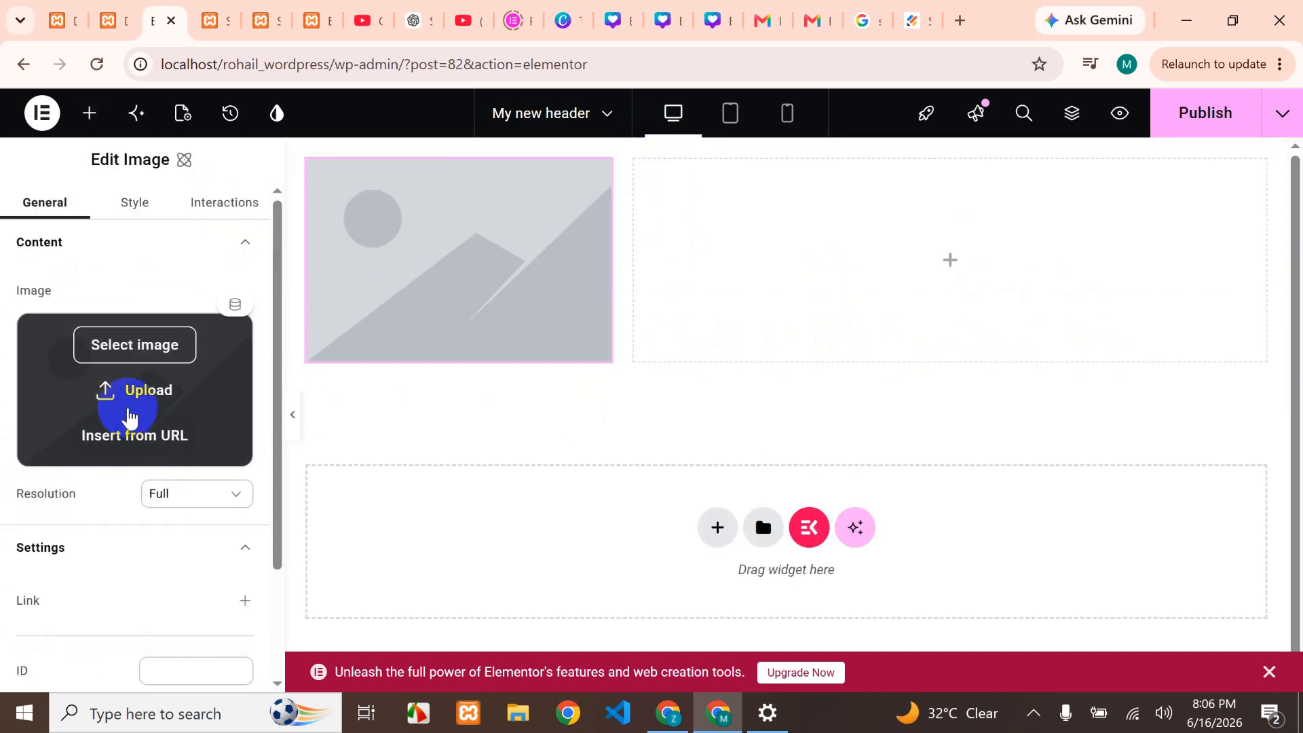
{"action": "left_click", "coordinate": [145, 346]}
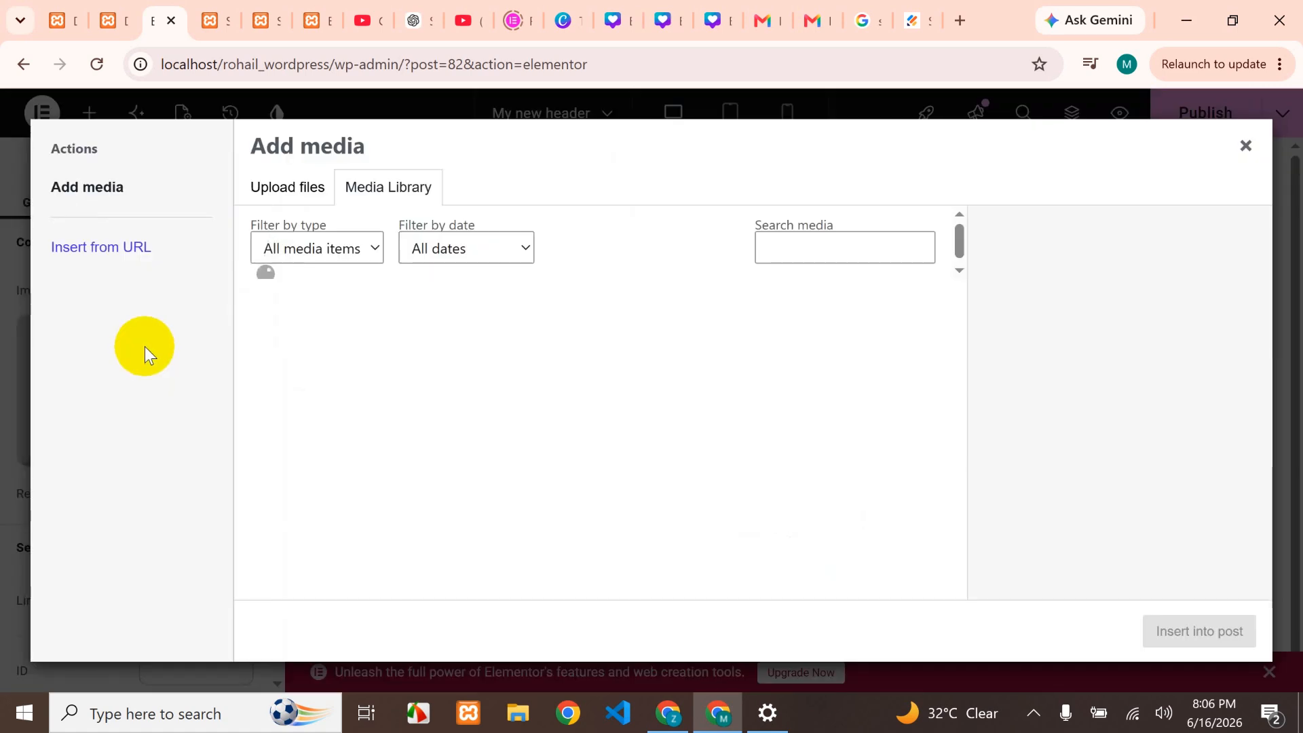
{"action": "left_click", "coordinate": [337, 337]}
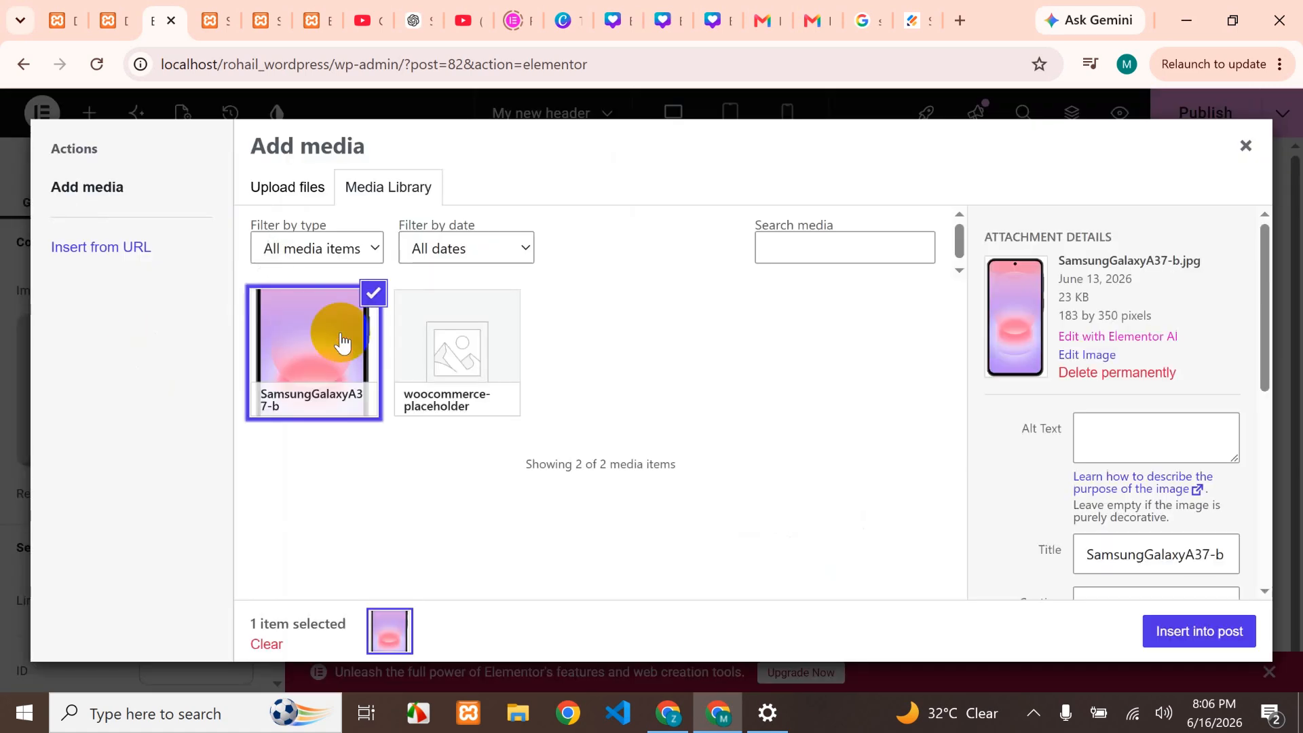
{"action": "left_click", "coordinate": [1192, 628]}
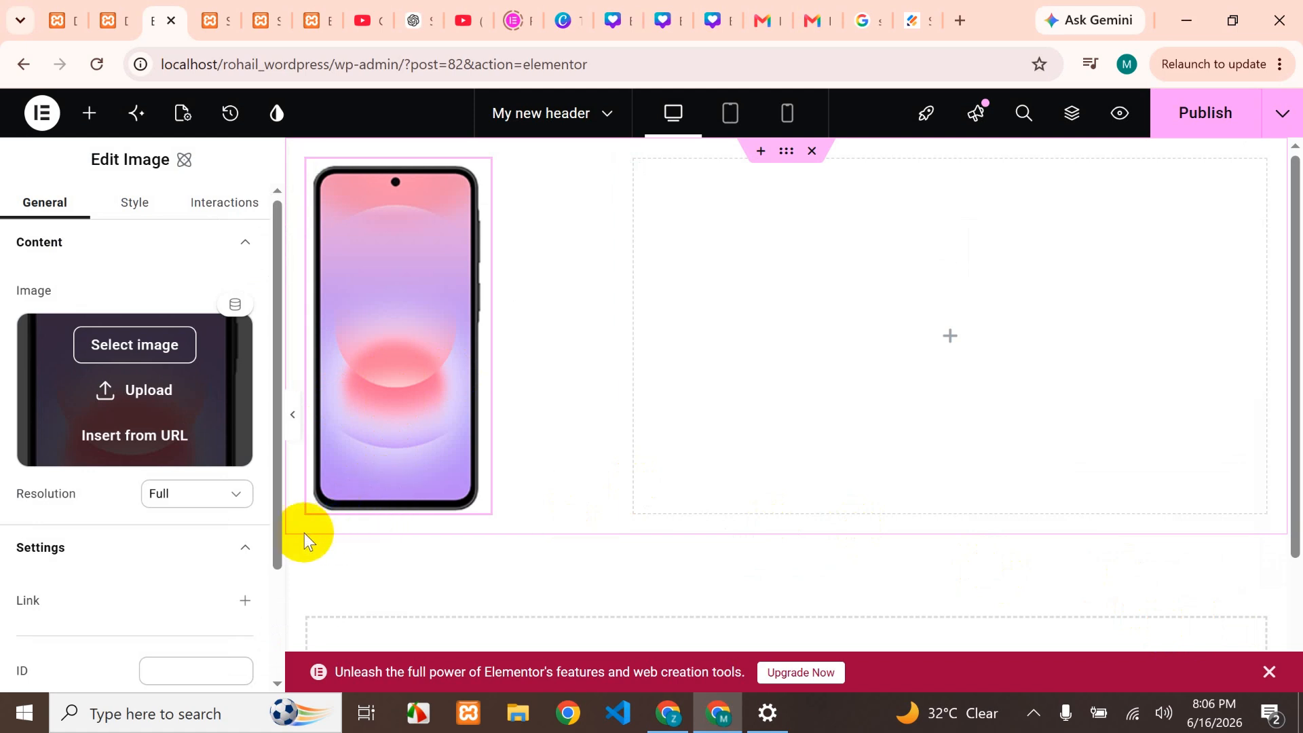
Try the 2048x2048 resolution for the header image and settle on Woocommerce Thumbnail - 300*300
{"action": "left_click", "coordinate": [155, 495]}
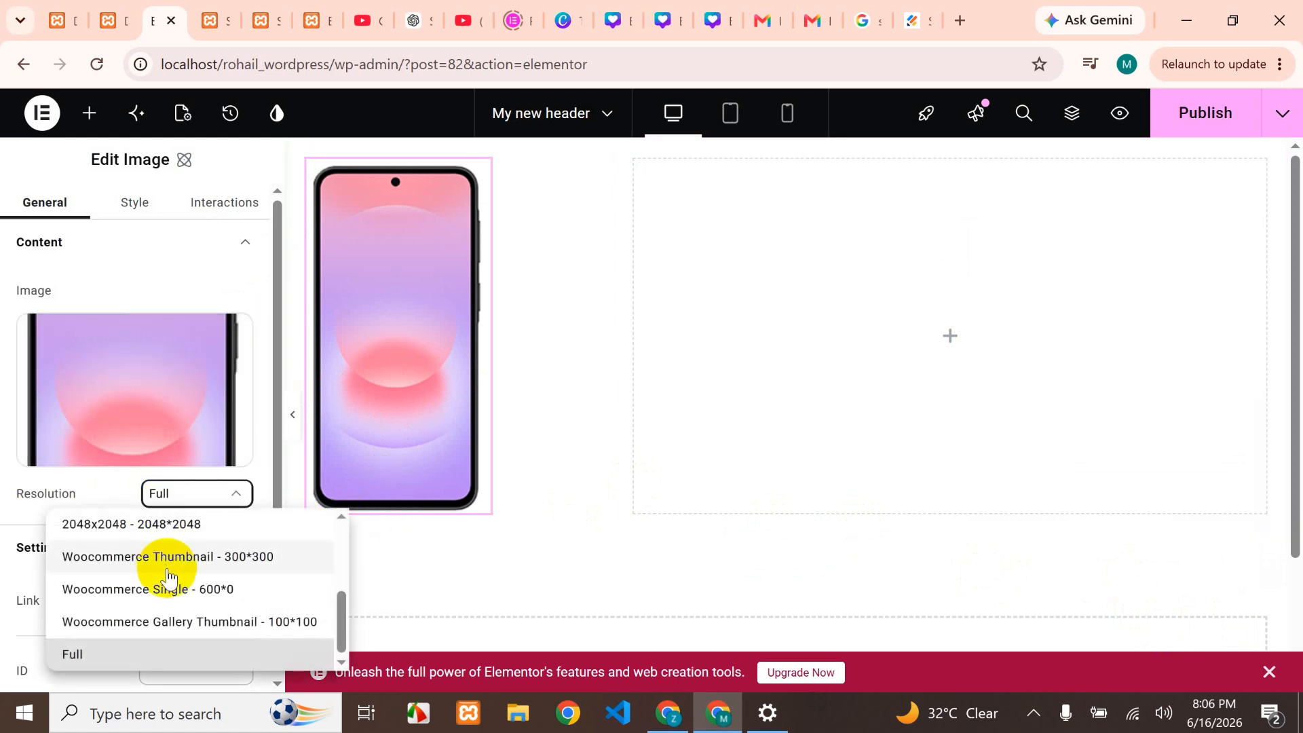
{"action": "left_click", "coordinate": [135, 524]}
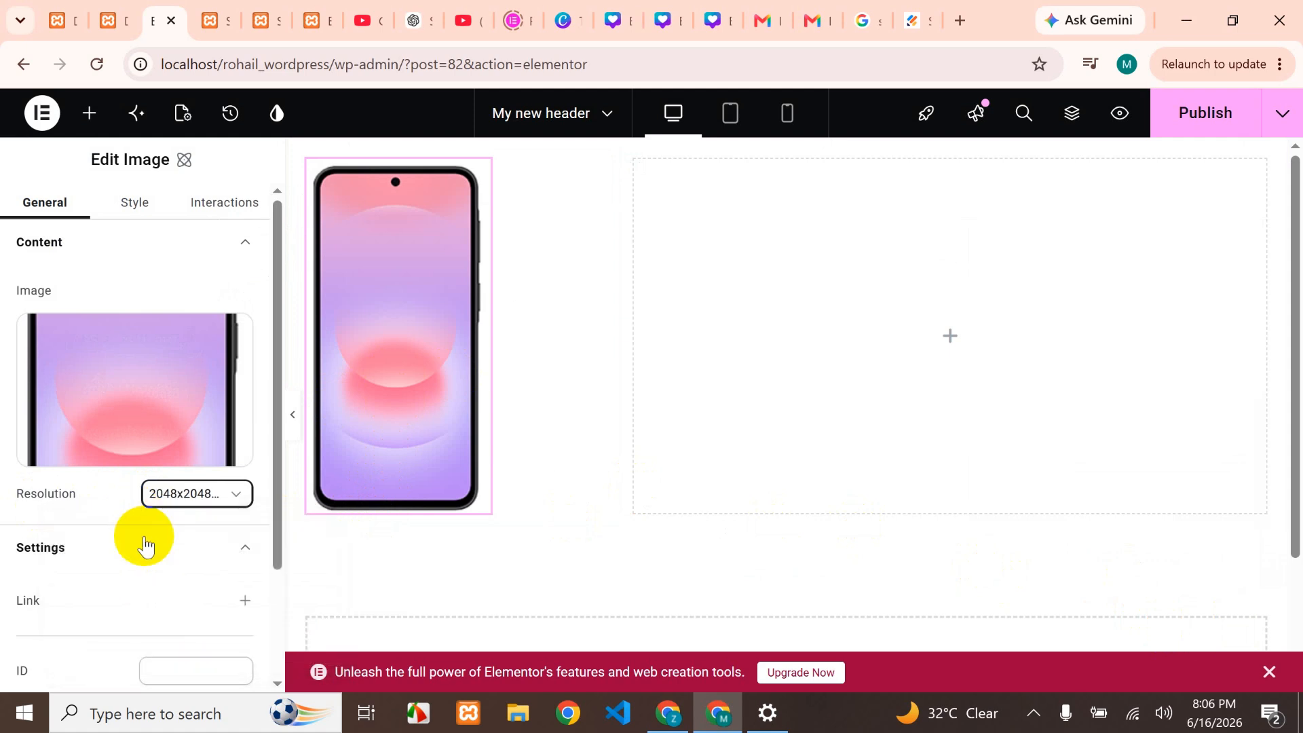
{"action": "left_click", "coordinate": [192, 495]}
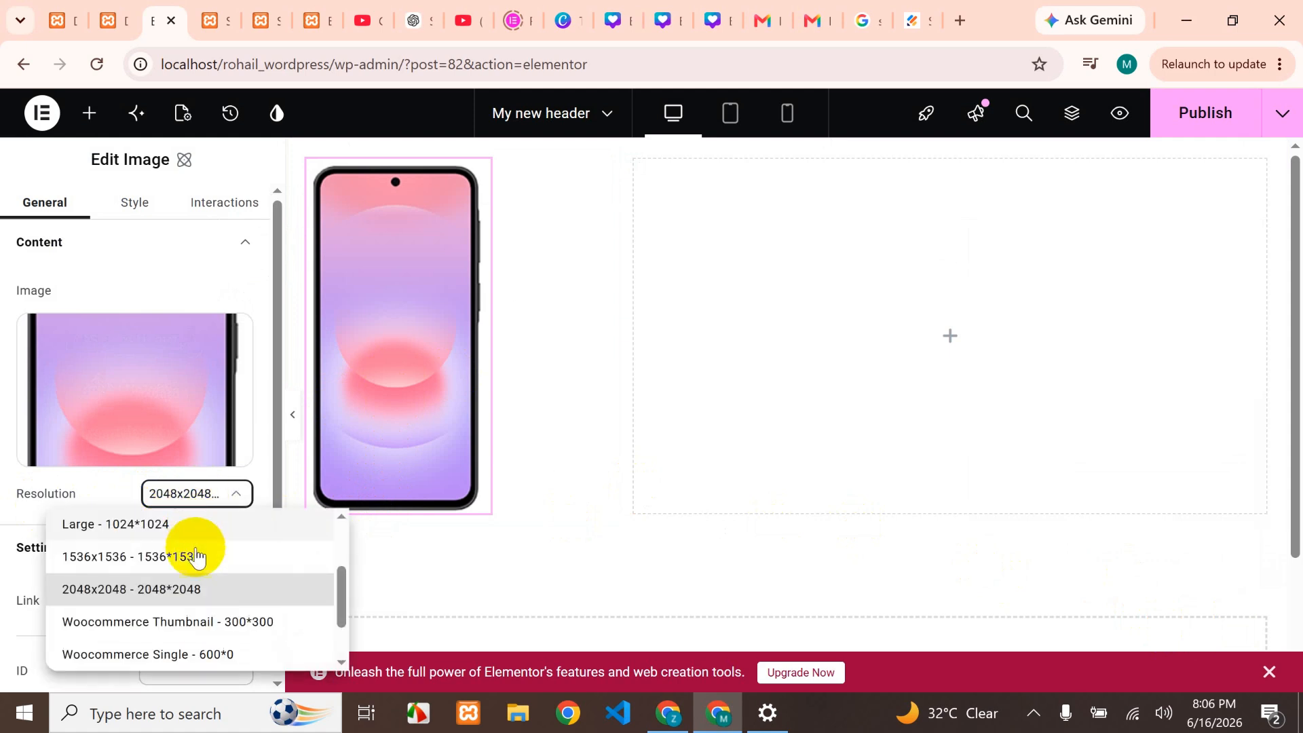
{"action": "left_click", "coordinate": [210, 622]}
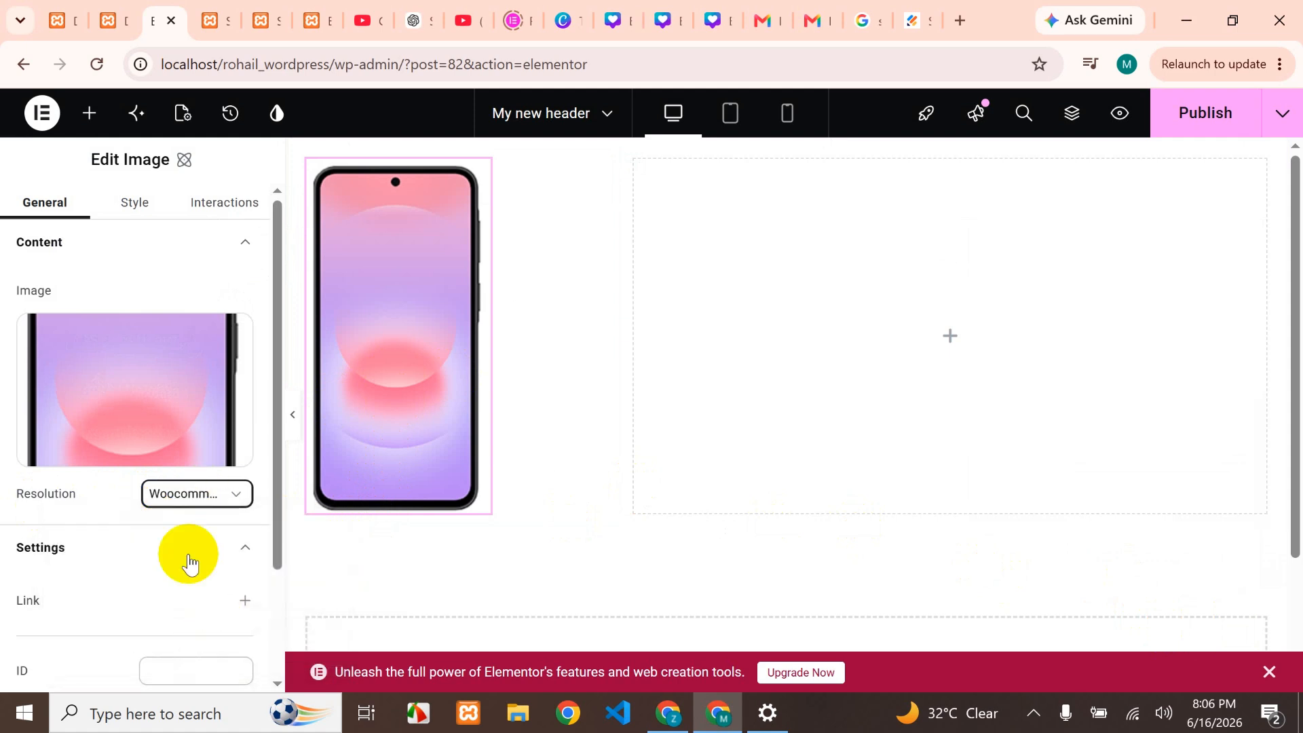
Expand the header image's link options and look over its link, new-tab and ID settings
{"action": "left_click", "coordinate": [246, 598]}
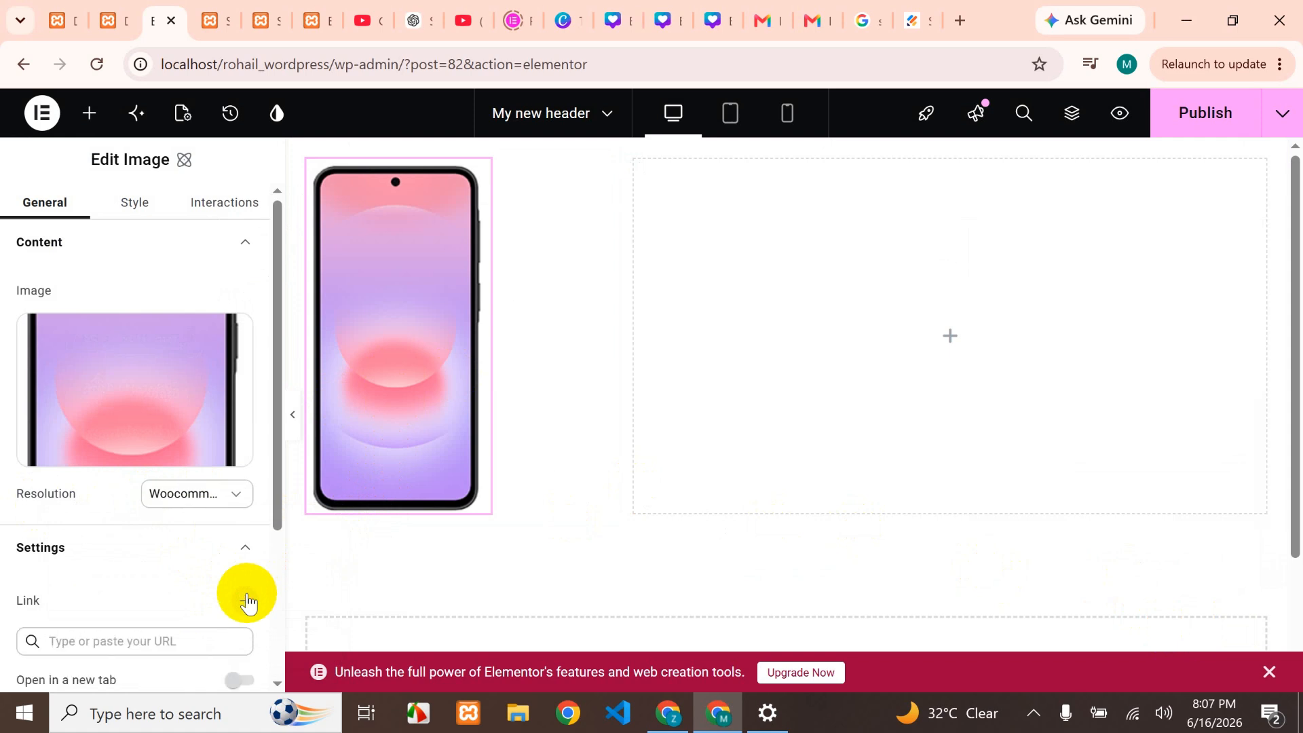
{"action": "scroll", "coordinate": [140, 550], "scroll_direction": "down", "scroll_amount": 3}
{"action": "left_click", "coordinate": [143, 528]}
{"action": "scroll", "coordinate": [141, 532], "scroll_direction": "up", "scroll_amount": 3}
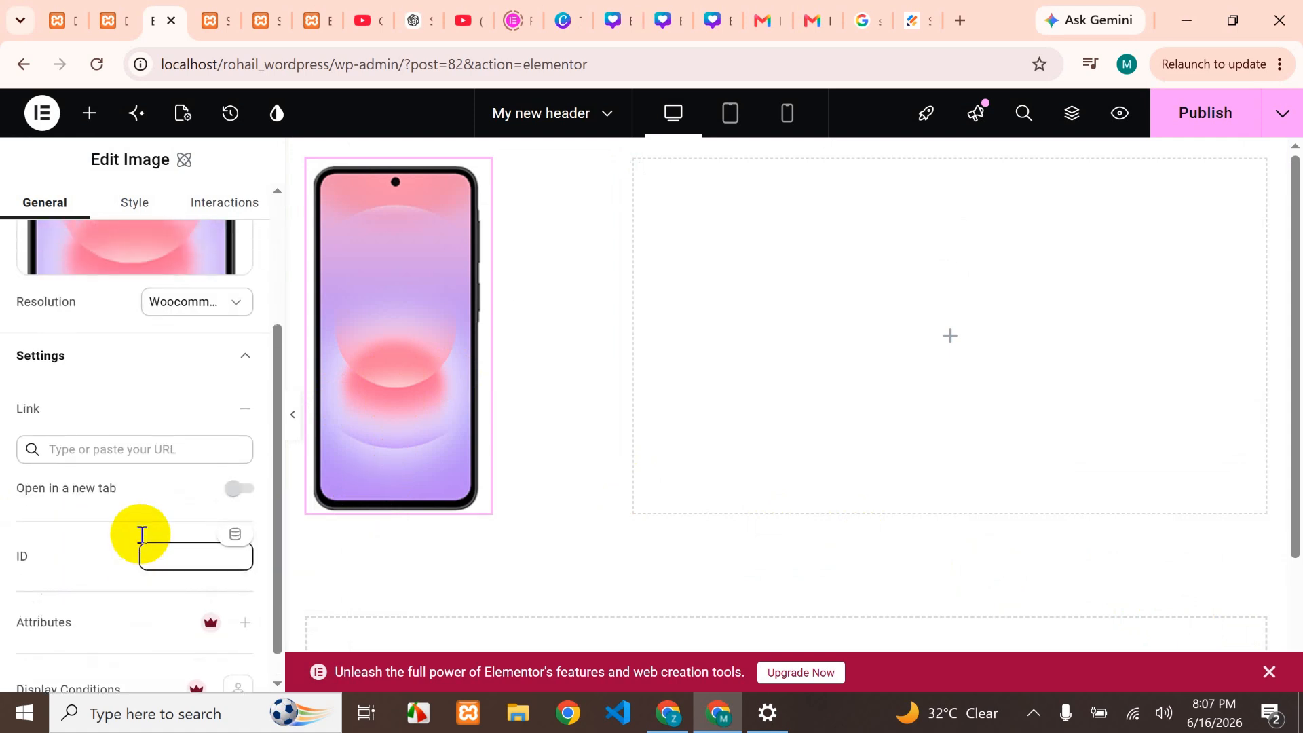
{"action": "left_click", "coordinate": [241, 257]}
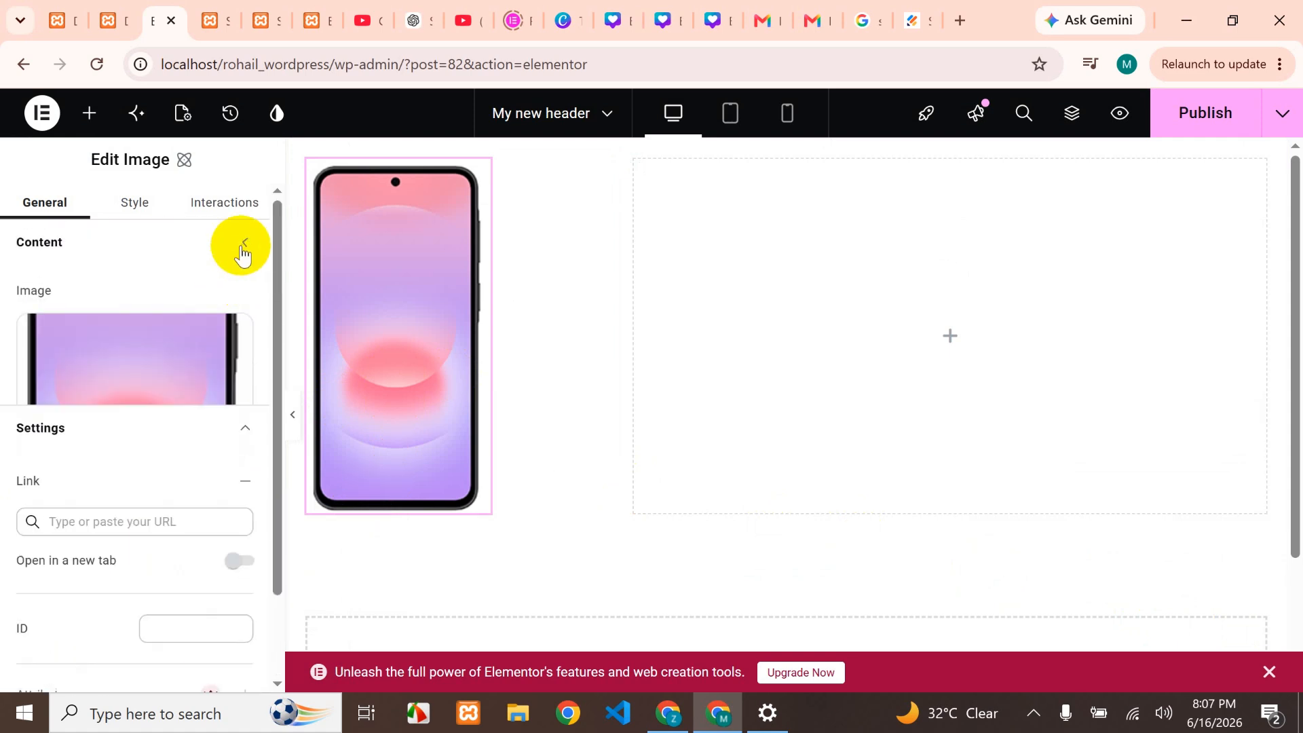
Try widths of 34, 350 and 50 px for the header image and settle on 69 px
{"action": "left_click", "coordinate": [139, 203]}
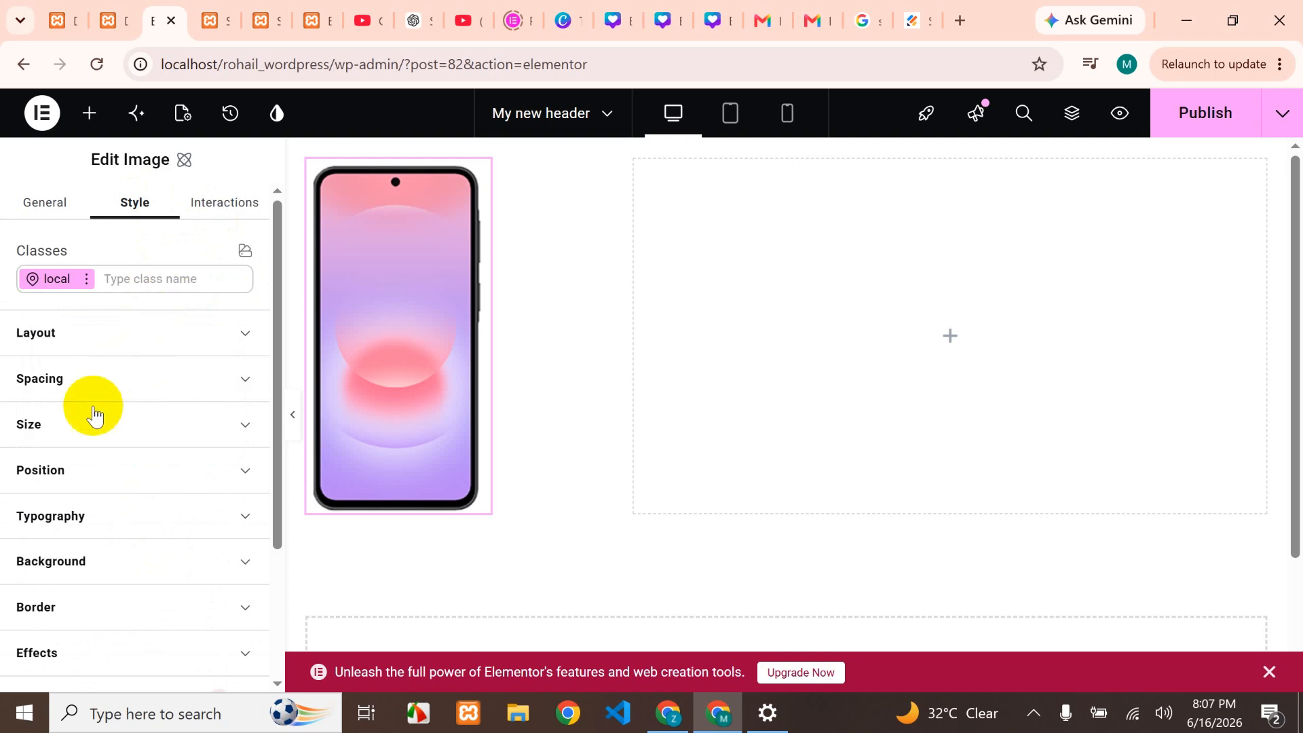
{"action": "left_click", "coordinate": [85, 426]}
{"action": "left_click", "coordinate": [117, 504]}
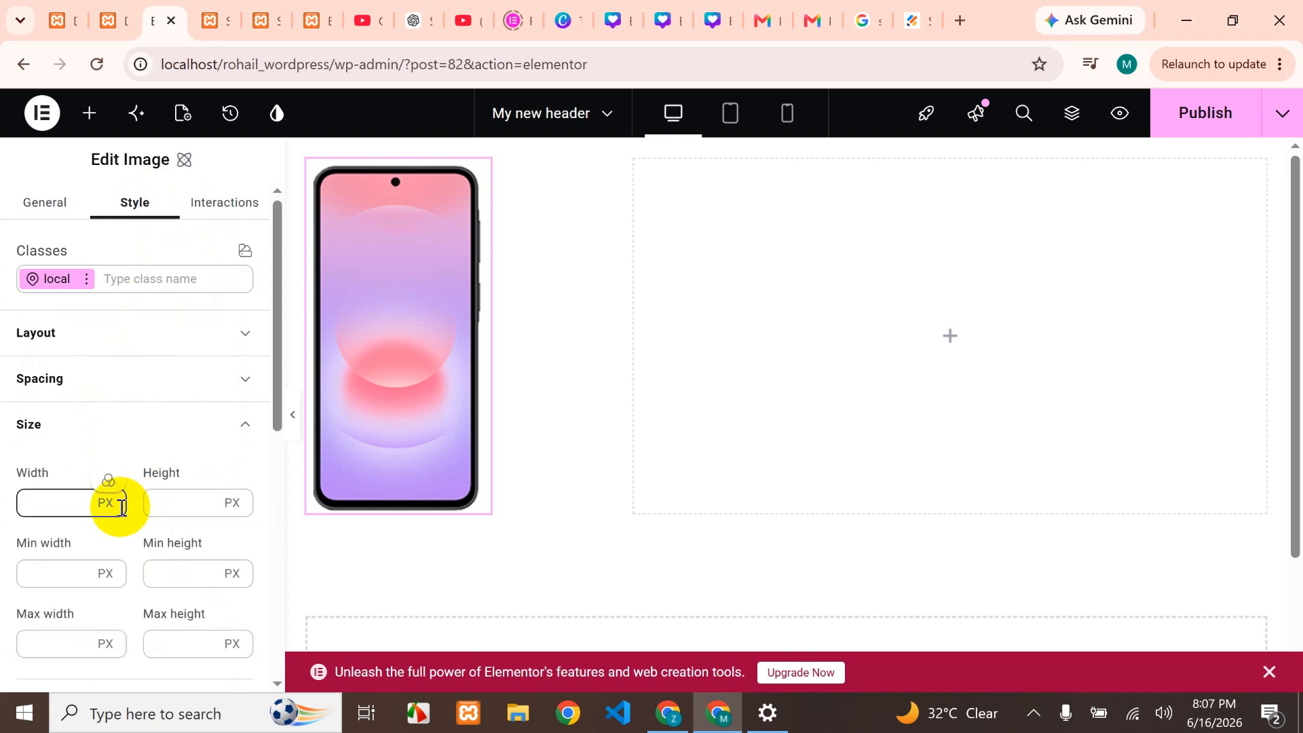
{"action": "type", "text": "34"}
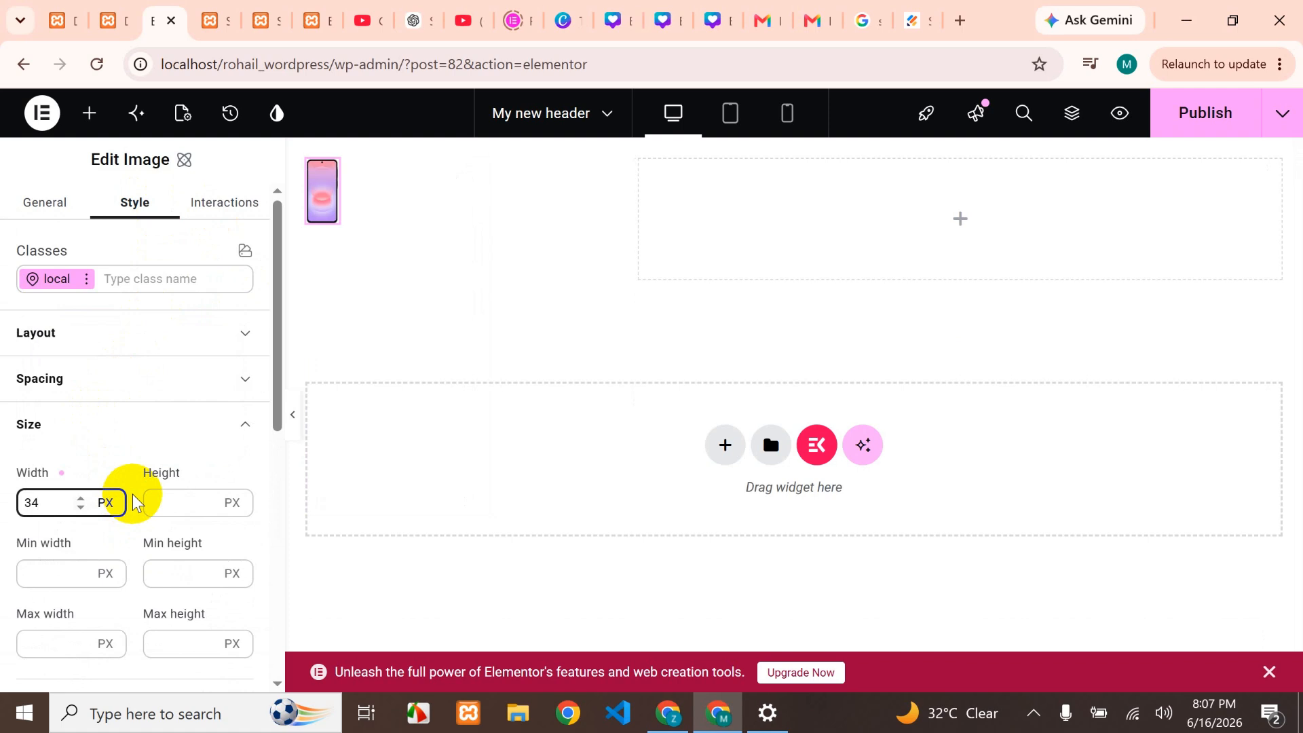
{"action": "key", "text": "BackSpace"}
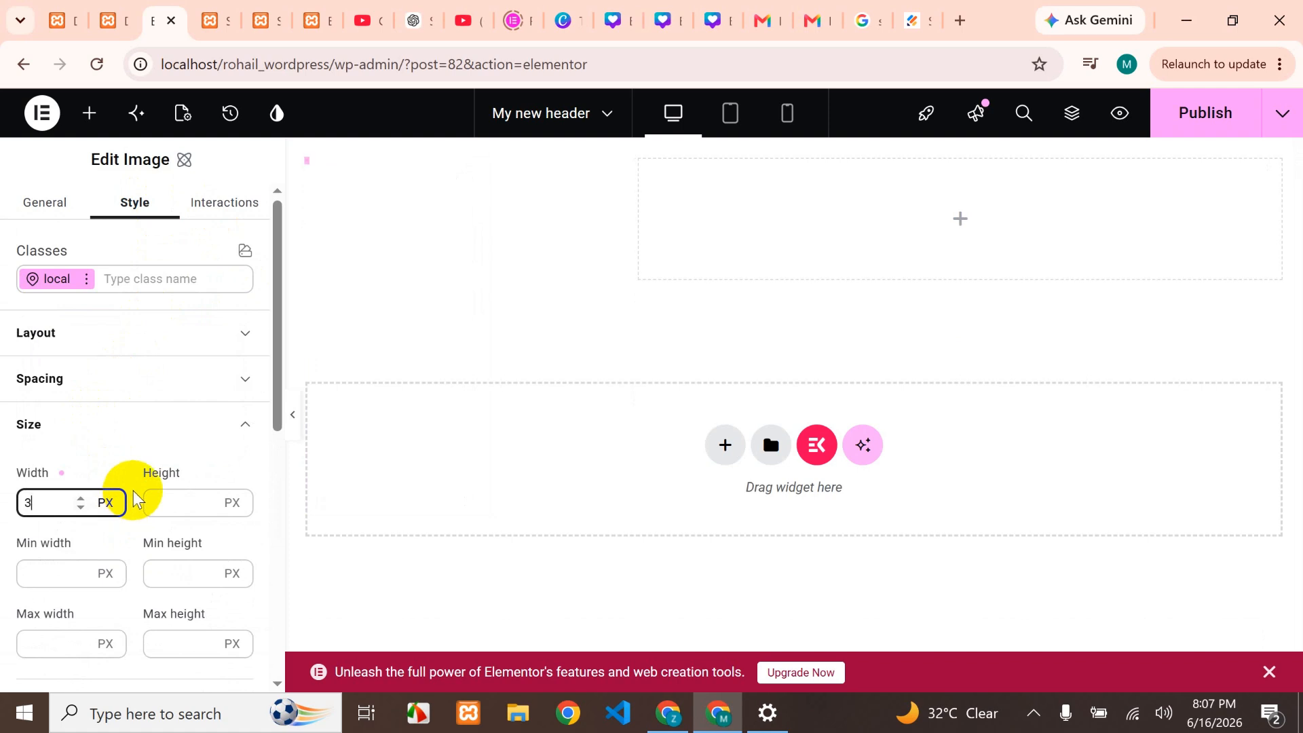
{"action": "type", "text": "50"}
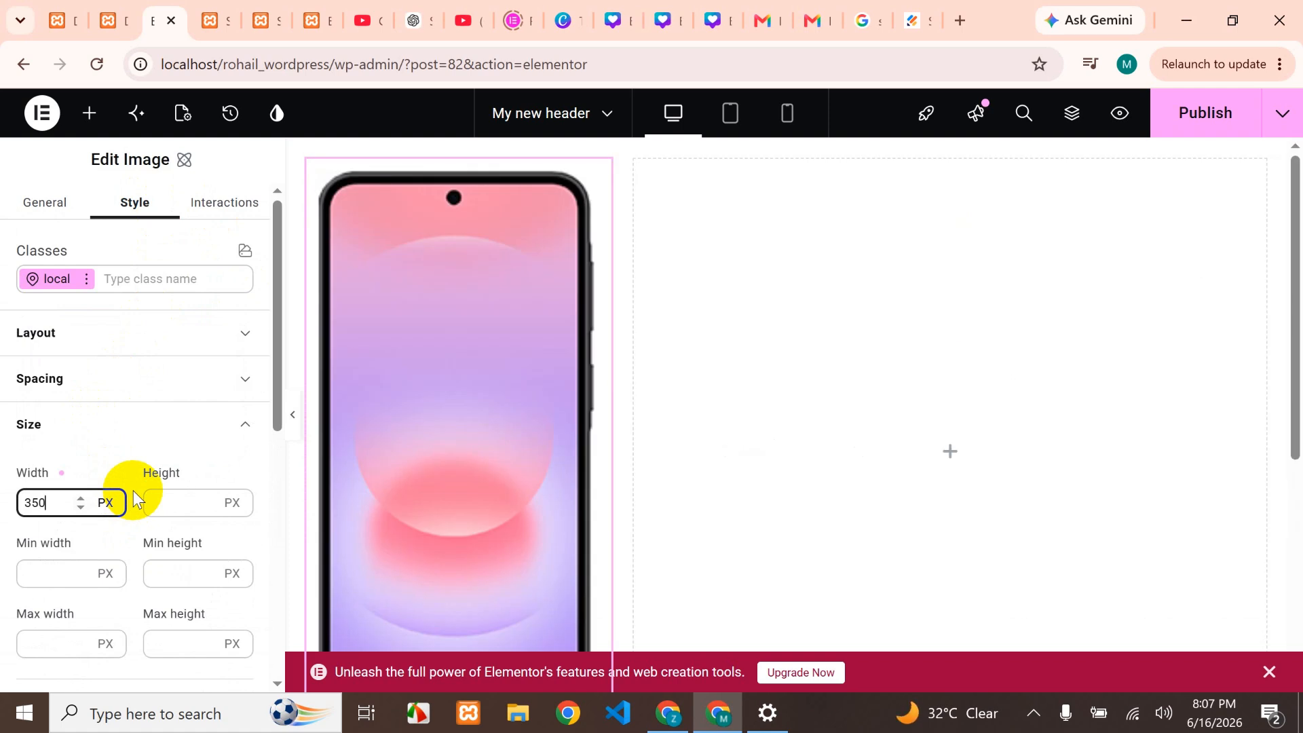
{"action": "key", "text": "BackSpace"}
{"action": "key", "text": "BackSpace"}
{"action": "key", "text": "BackSpace"}
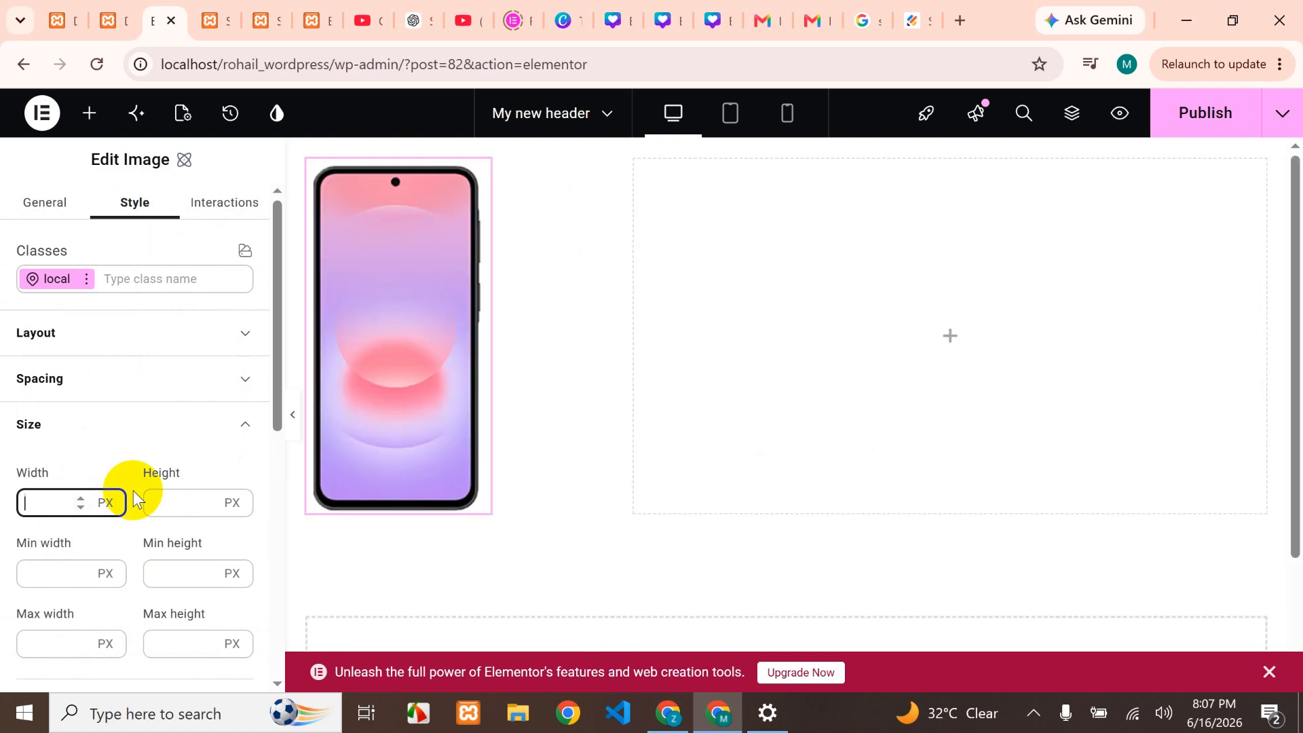
{"action": "type", "text": "50"}
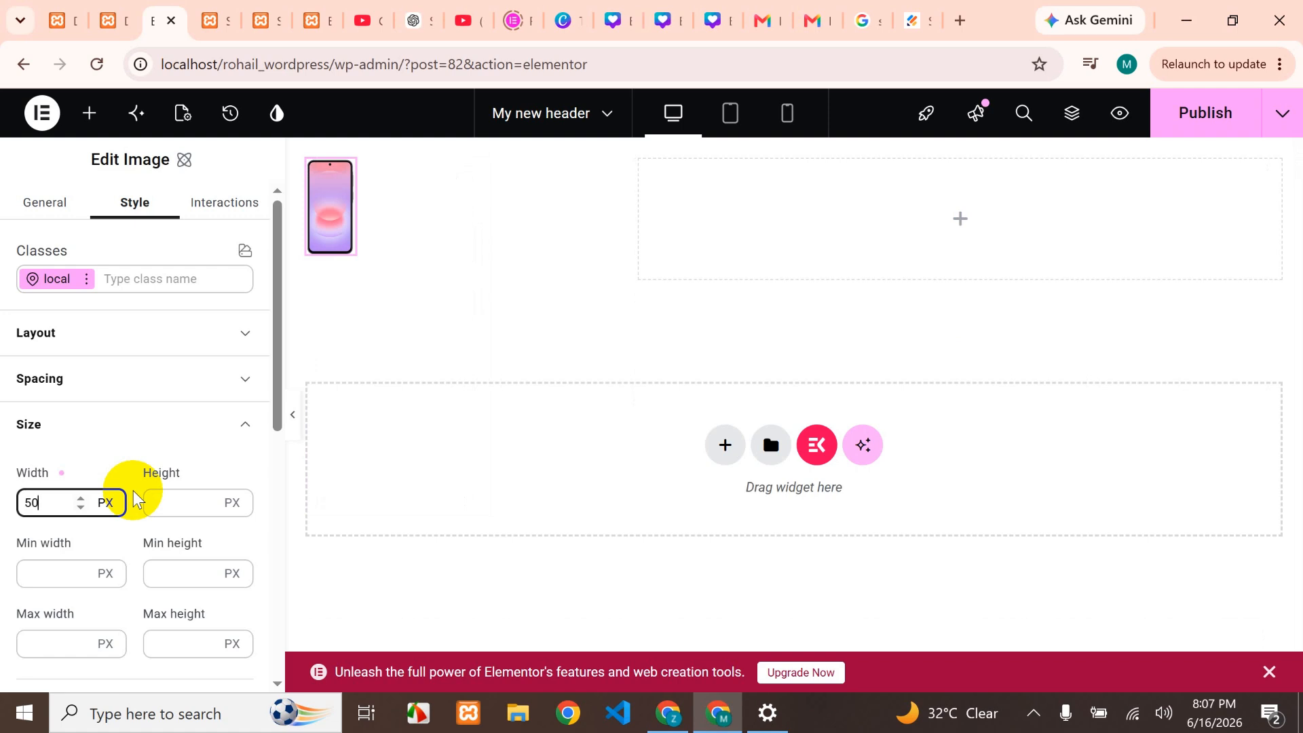
{"action": "key", "text": "BackSpace"}
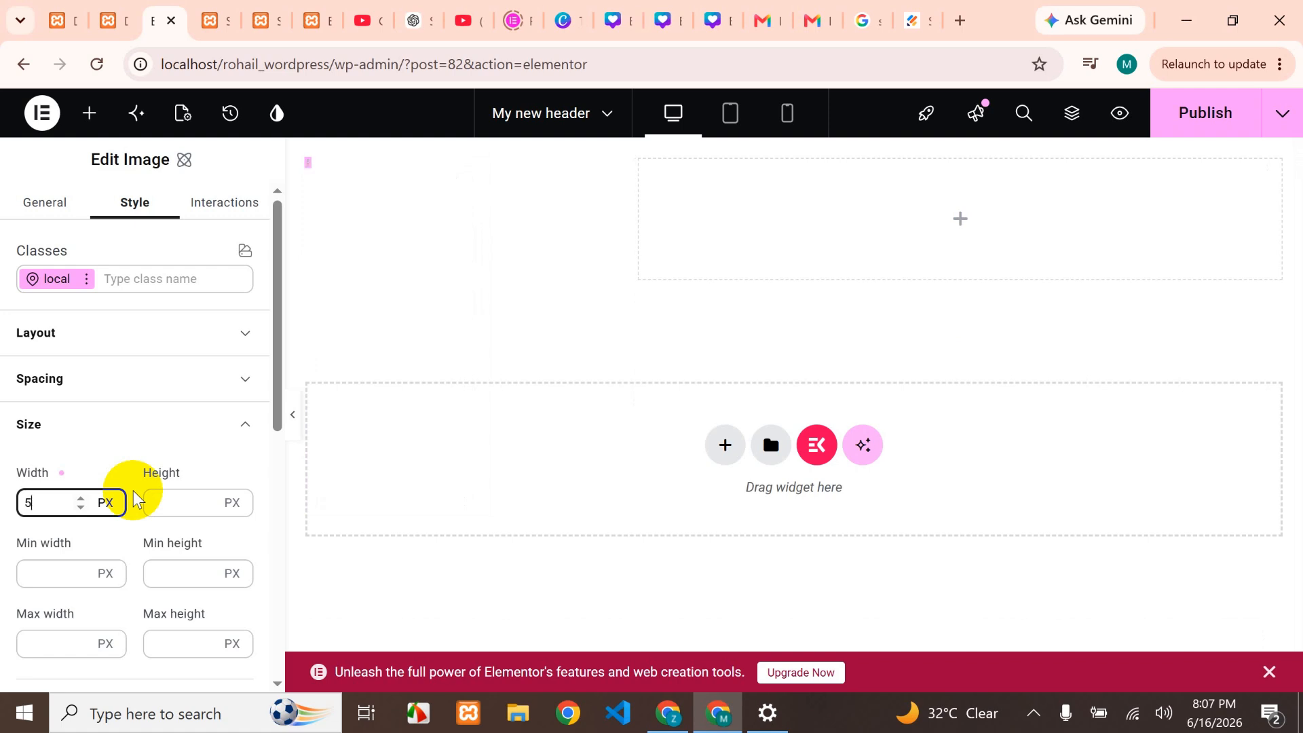
{"action": "key", "text": "BackSpace"}
{"action": "type", "text": "69"}
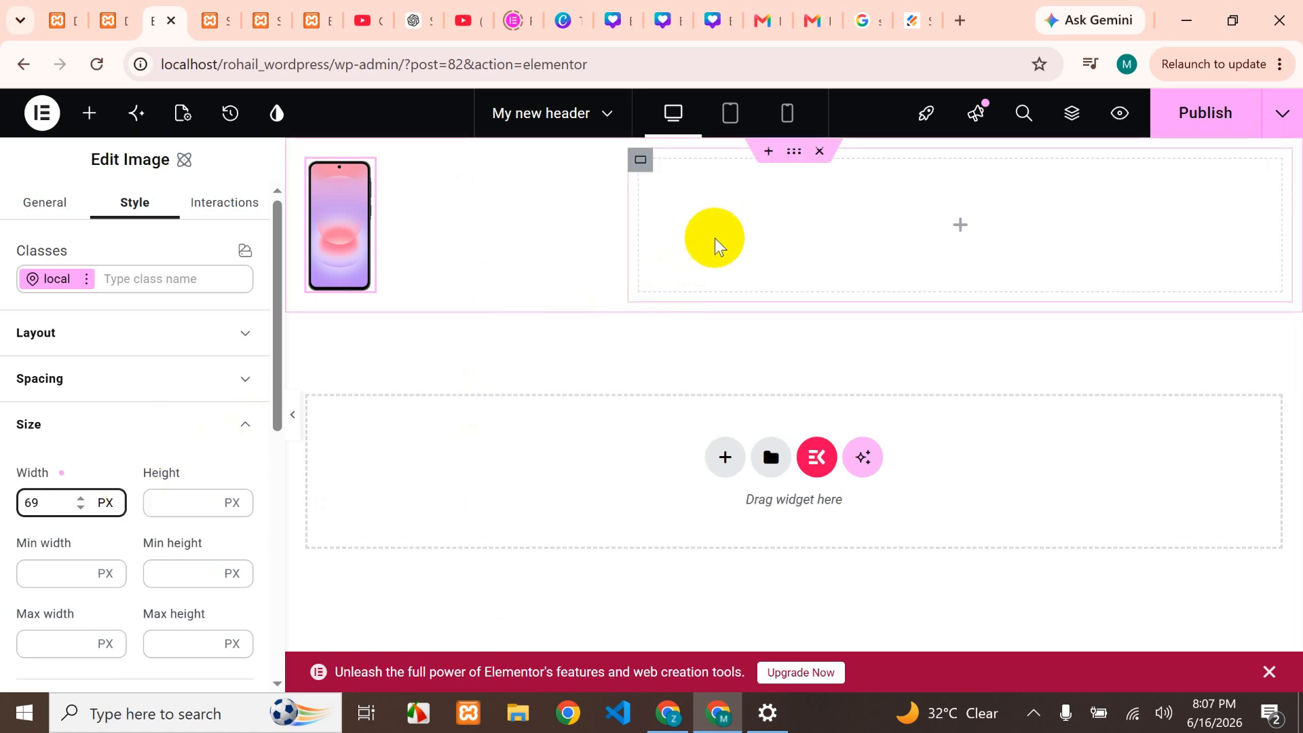
{"action": "left_click", "coordinate": [415, 382]}
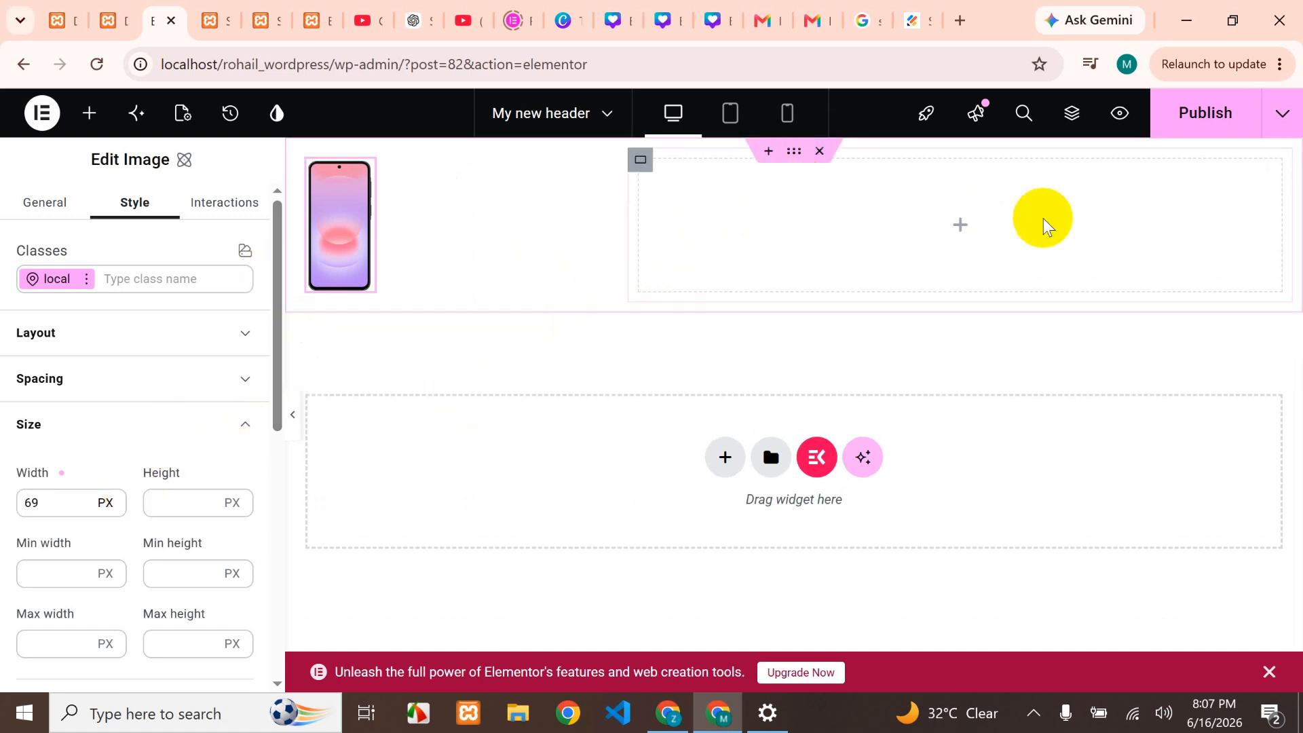
Place an ElementsKit Nav Menu widget in the header's wide empty column and assign Menu 1 to it
{"action": "left_click", "coordinate": [969, 236]}
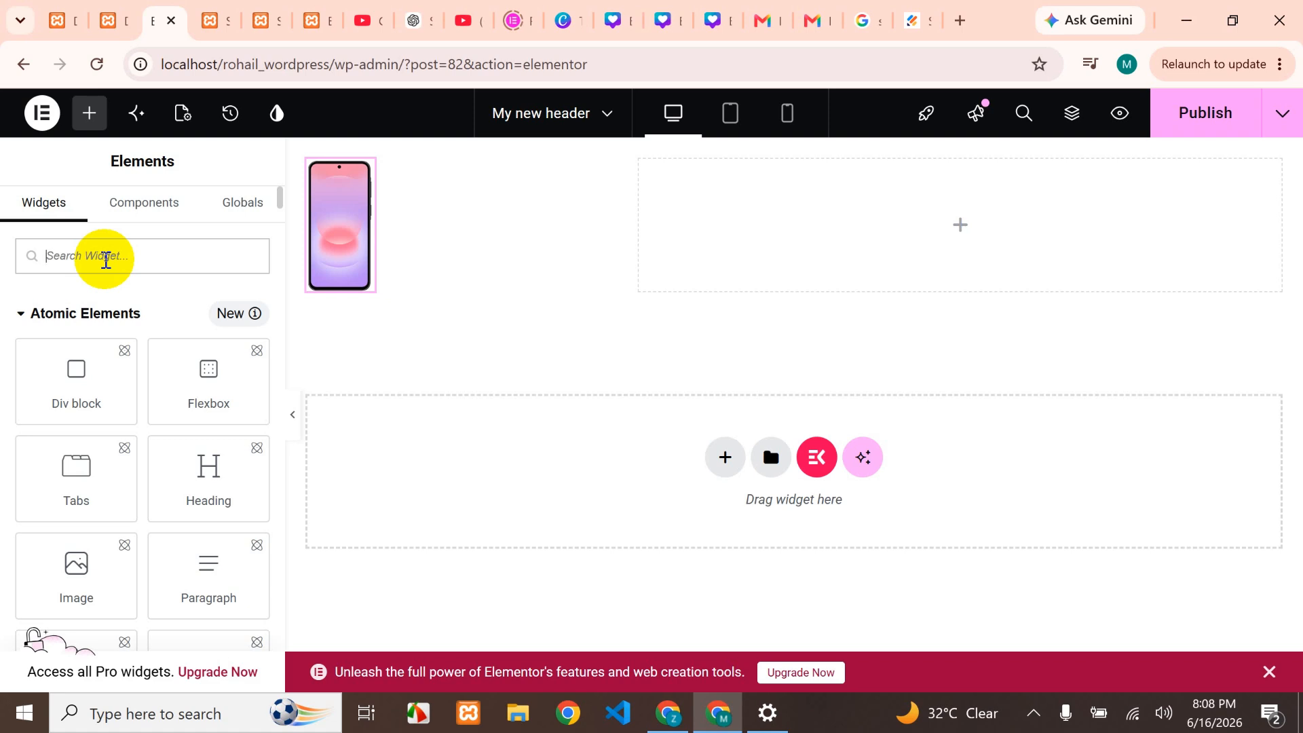
{"action": "type", "text": "nav"}
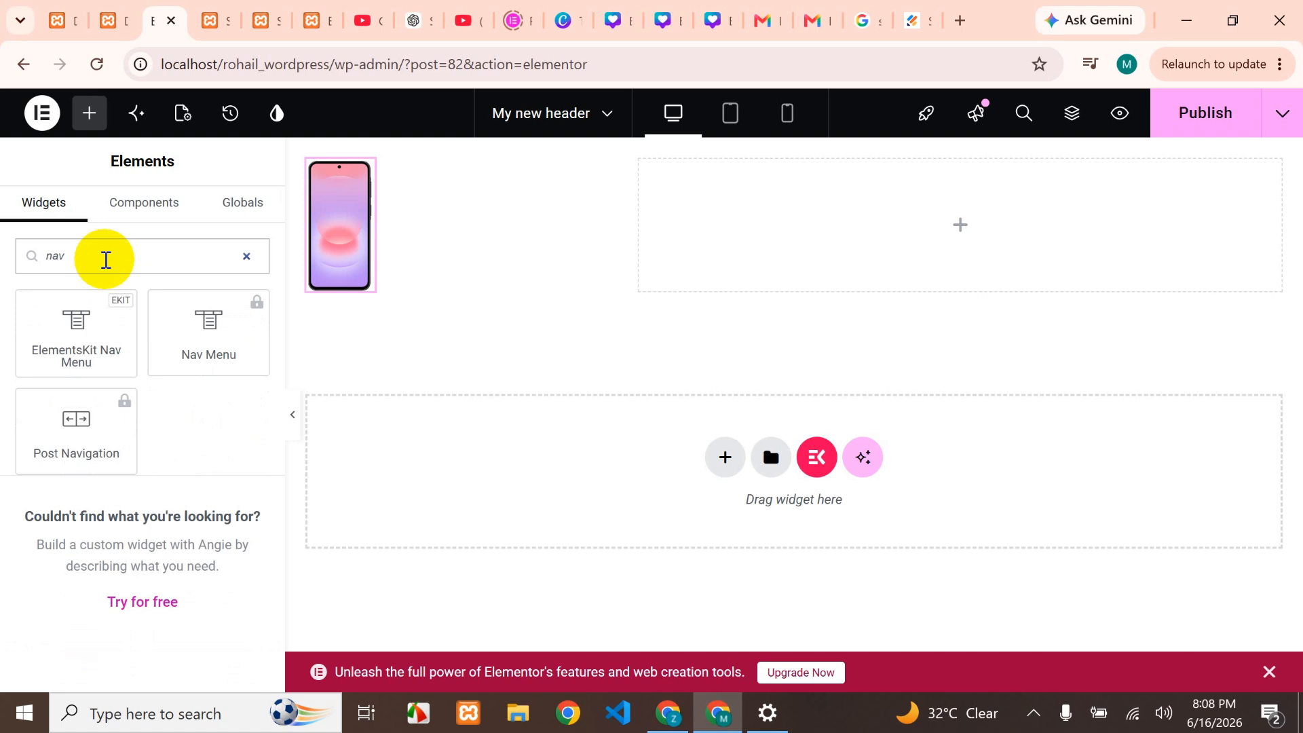
{"action": "type", "text": " me"}
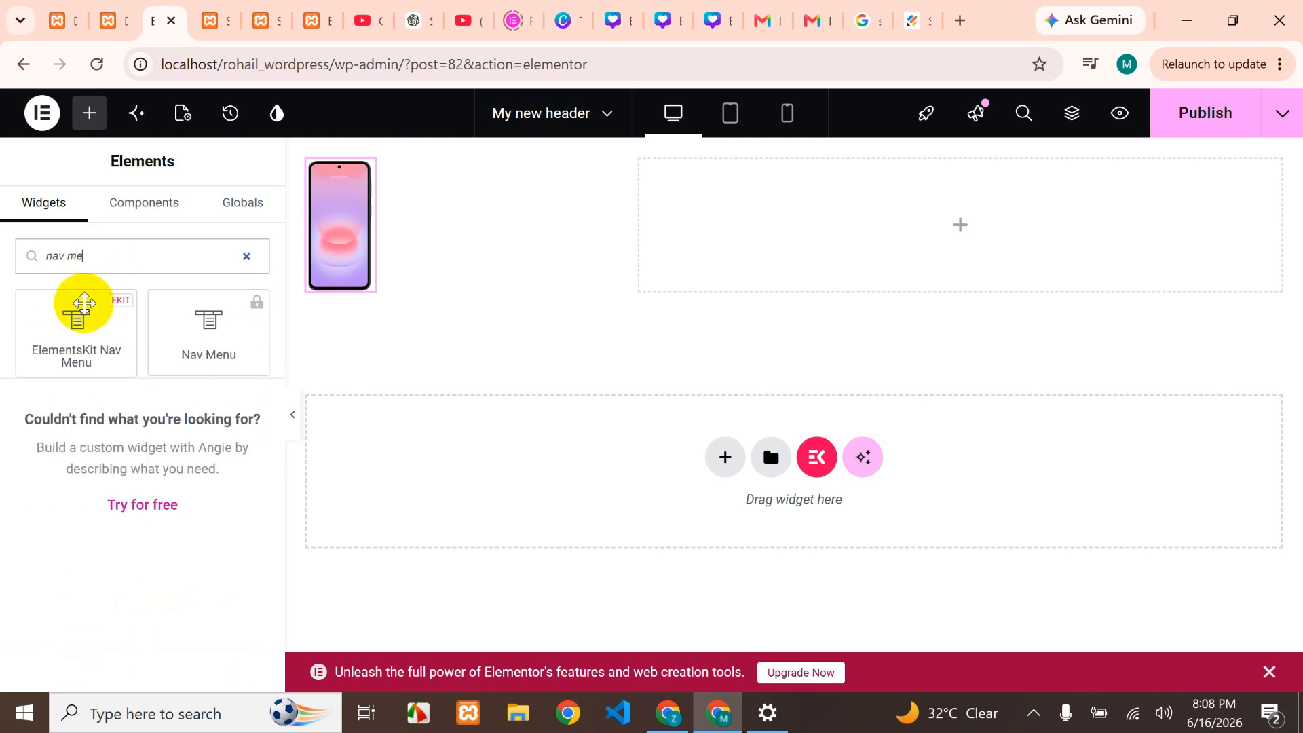
{"action": "left_click_drag", "start_coordinate": [102, 350], "coordinate": [888, 259]}
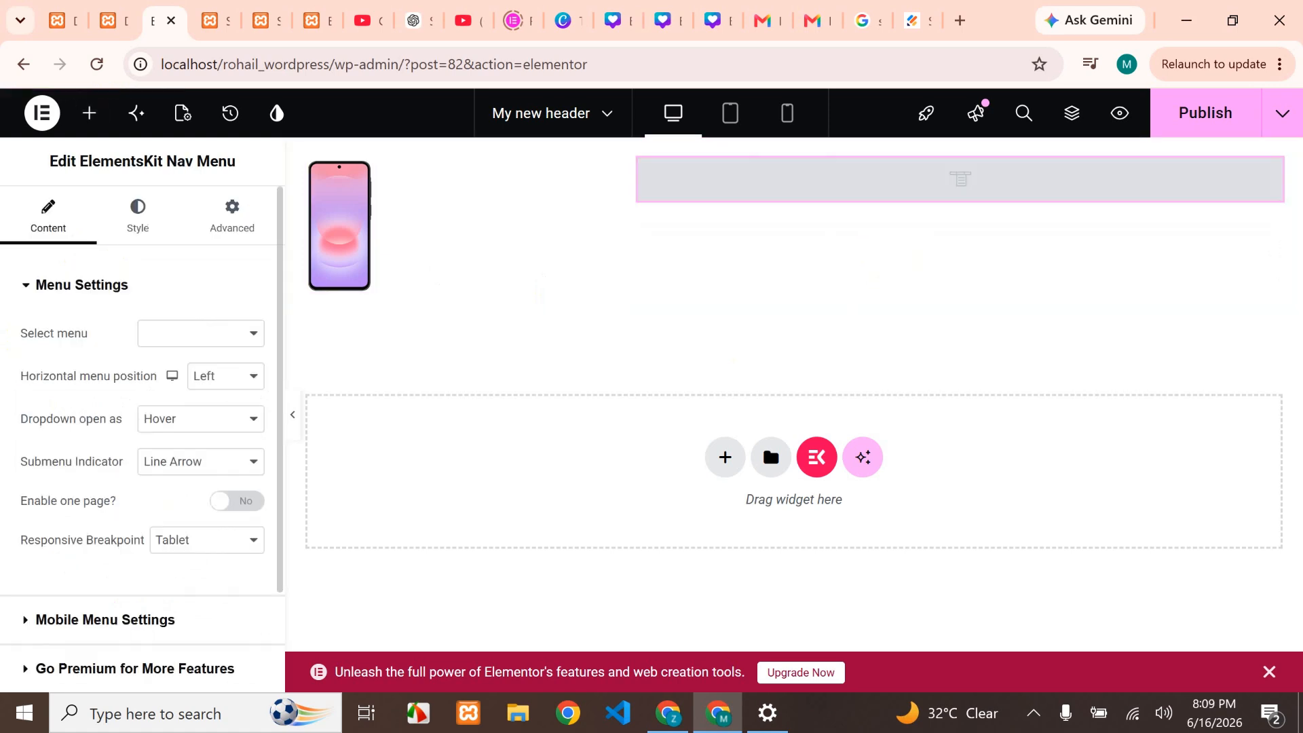
{"action": "left_click", "coordinate": [203, 339]}
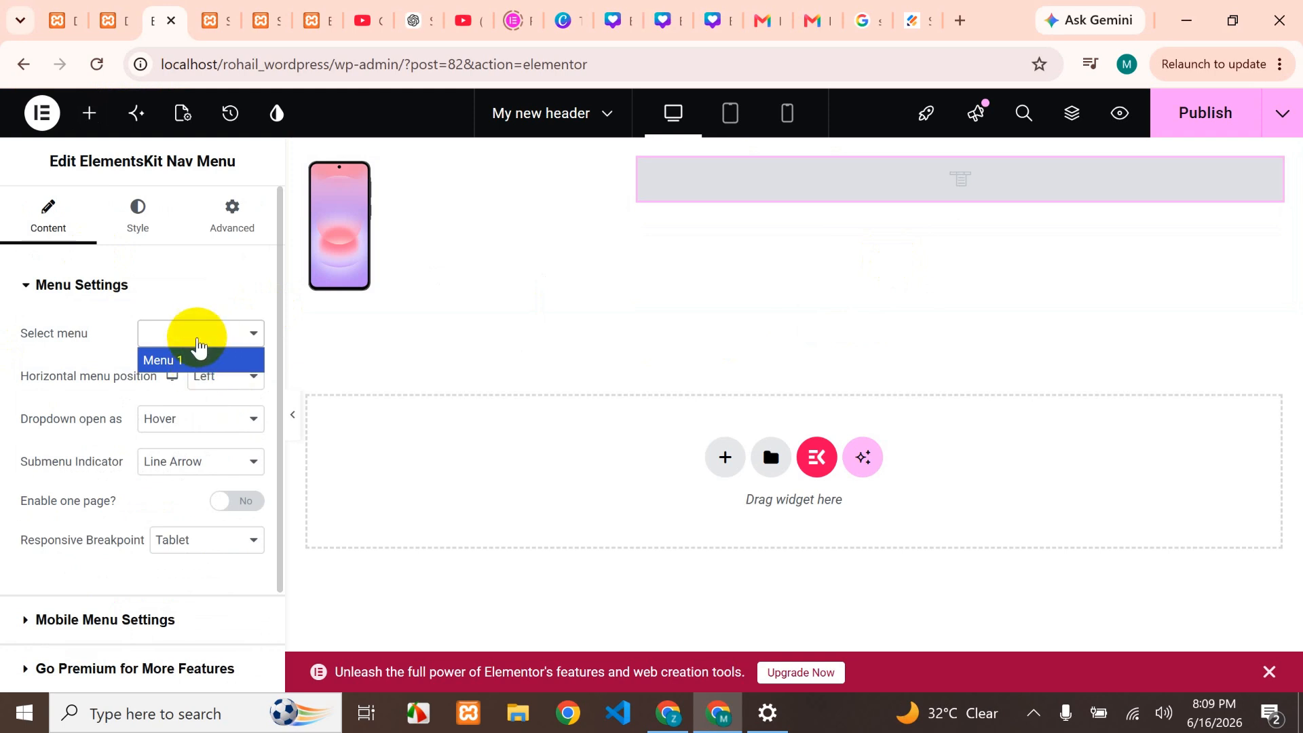
{"action": "left_click", "coordinate": [199, 362]}
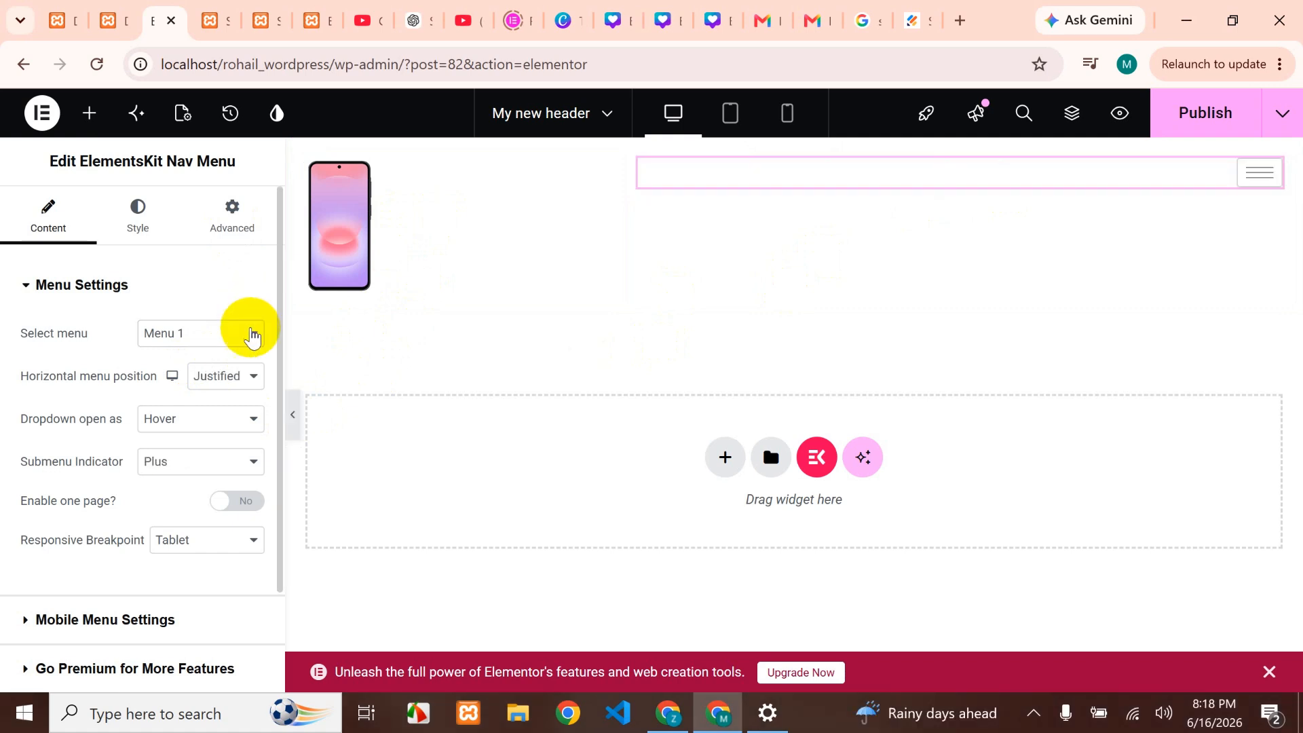
Set the nav menu's horizontal position to Justified and preview the header at full width with the editing panel hidden
{"action": "left_click", "coordinate": [252, 377]}
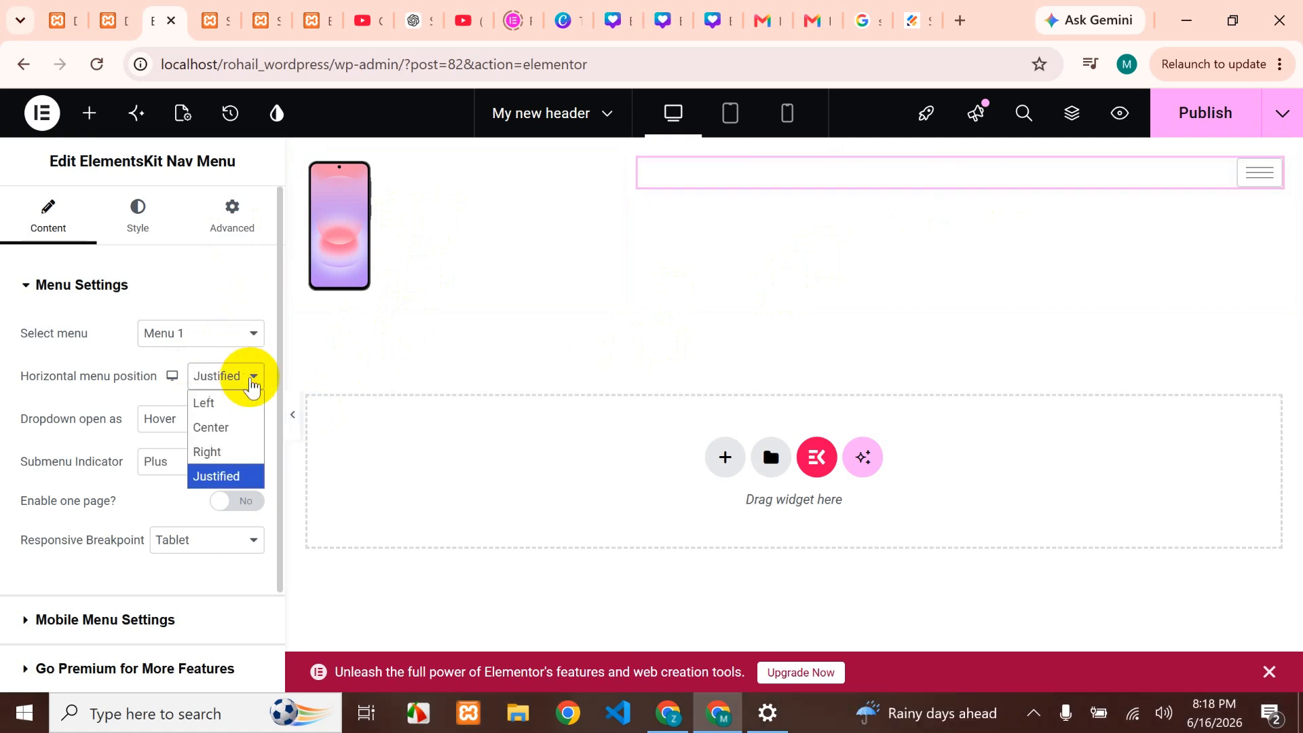
{"action": "left_click", "coordinate": [255, 475]}
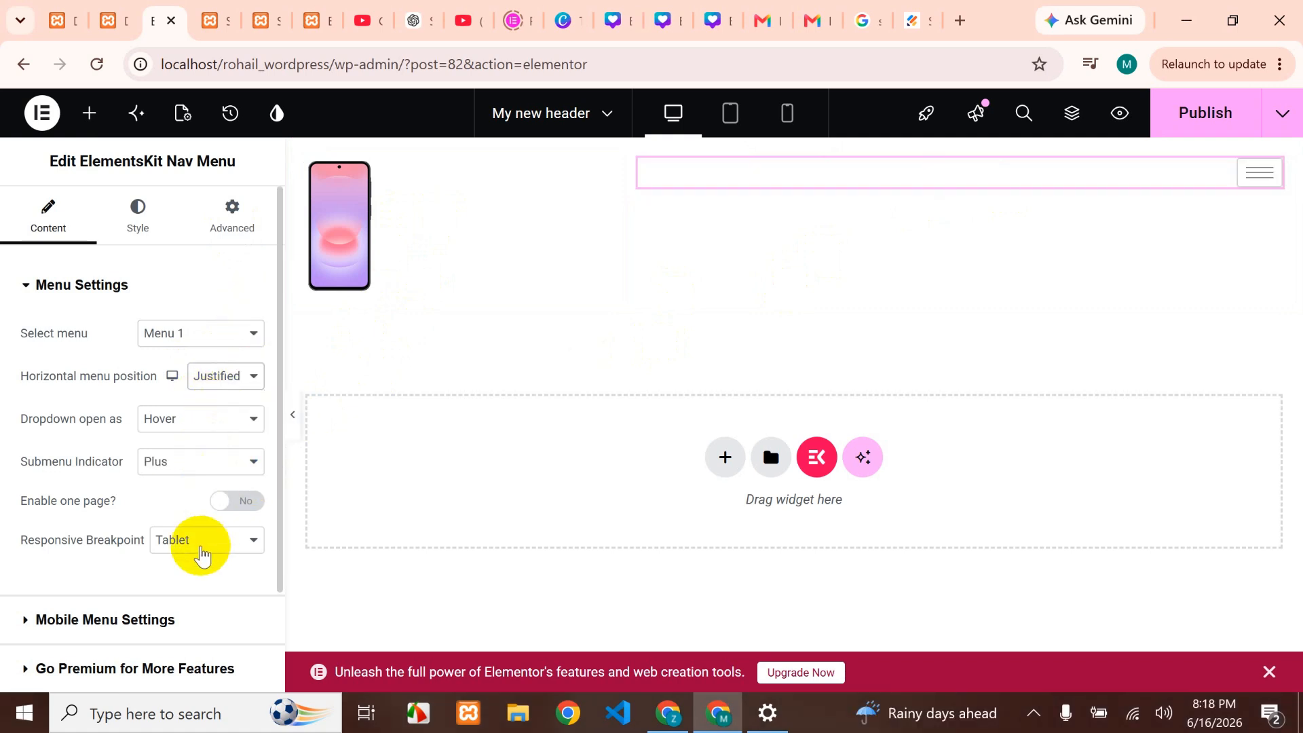
{"action": "left_click", "coordinate": [294, 416]}
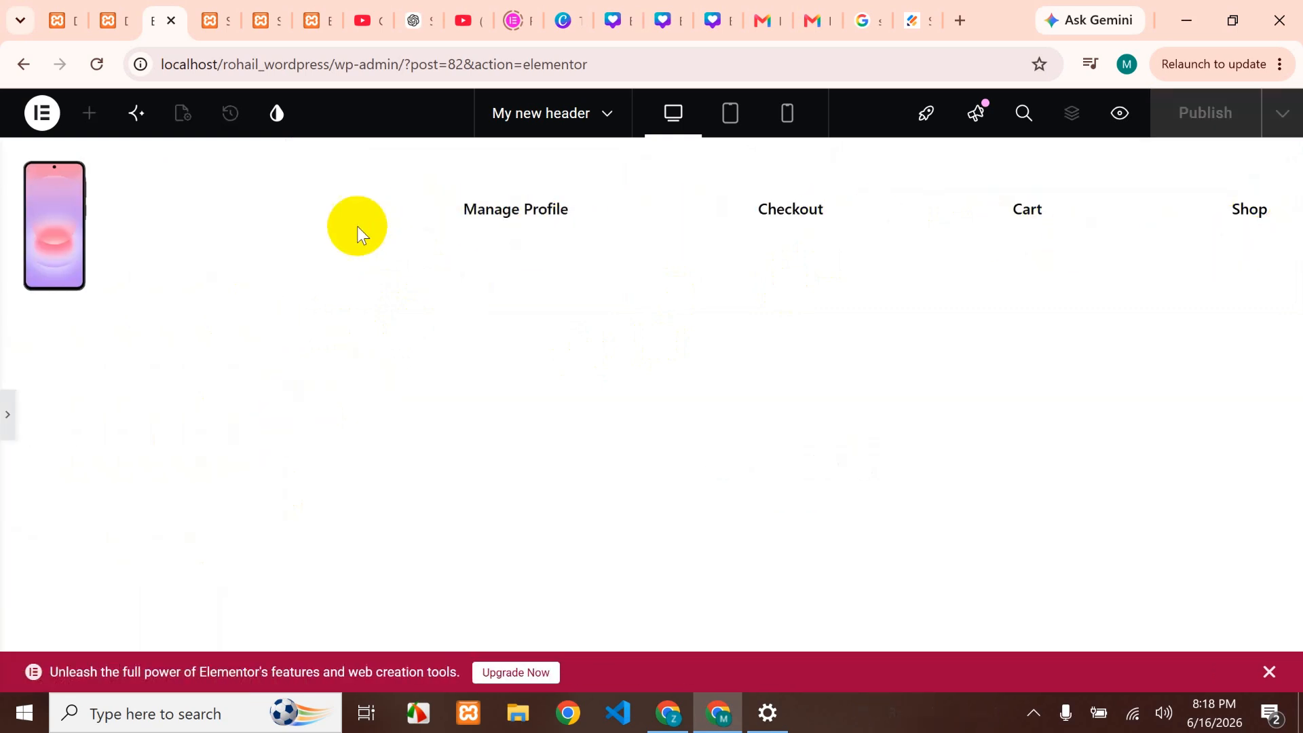
{"action": "left_click", "coordinate": [7, 414]}
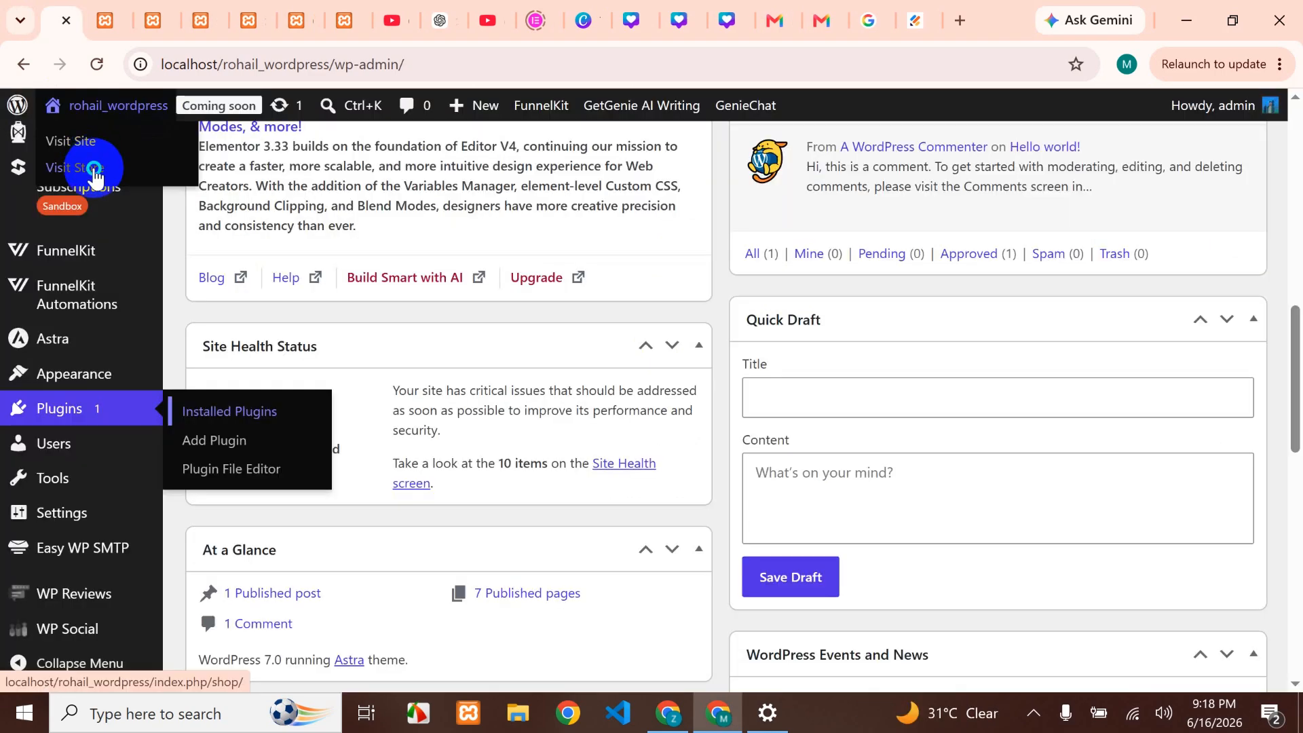
Open the store page from the WordPress dashboard in a new tab and examine its header, product listing and footer
{"action": "right_click", "coordinate": [93, 168]}
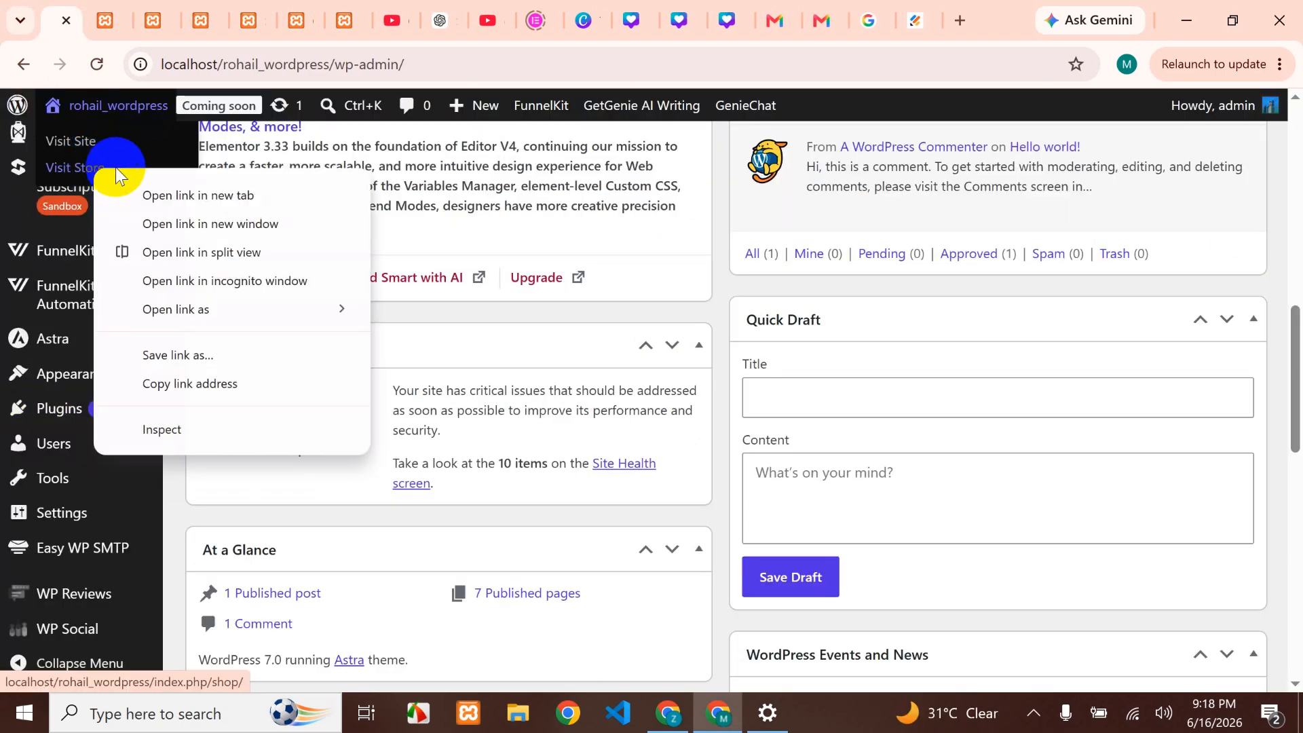
{"action": "left_click", "coordinate": [156, 203]}
{"action": "left_click", "coordinate": [104, 20]}
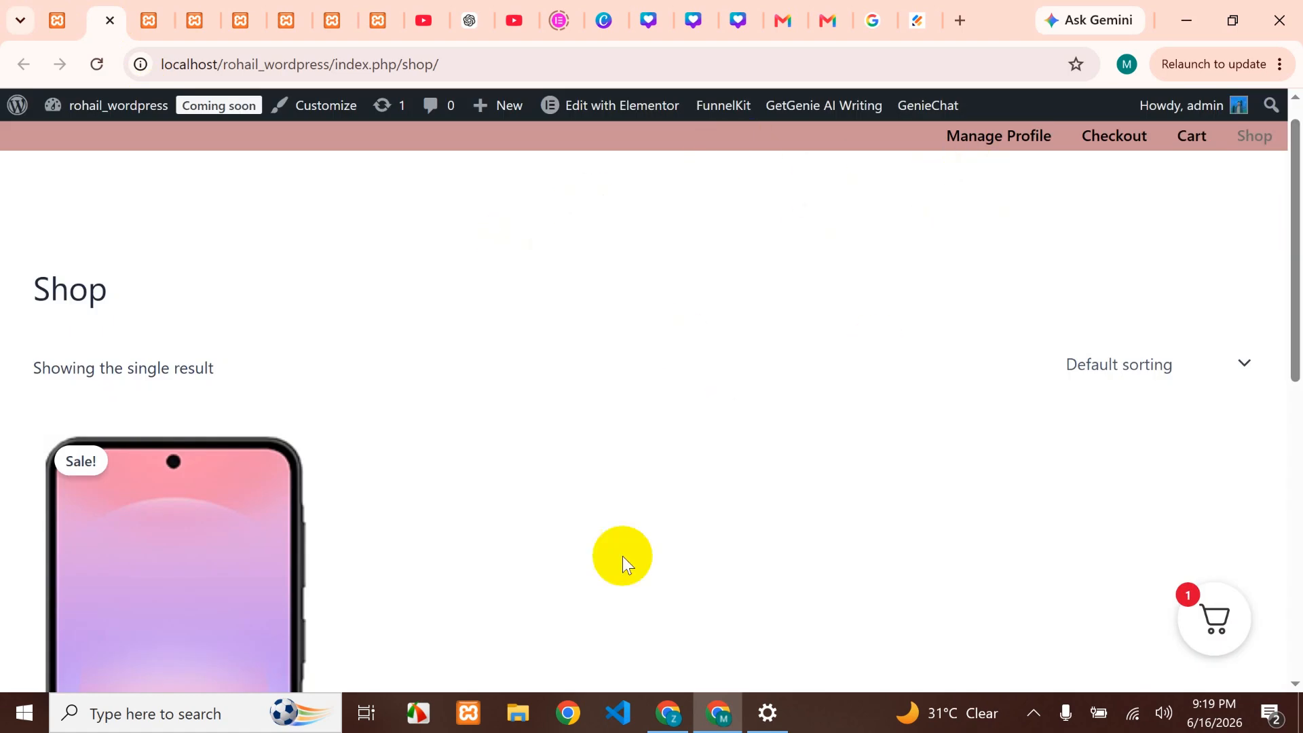
{"action": "scroll", "coordinate": [616, 556], "scroll_direction": "down", "scroll_amount": 10}
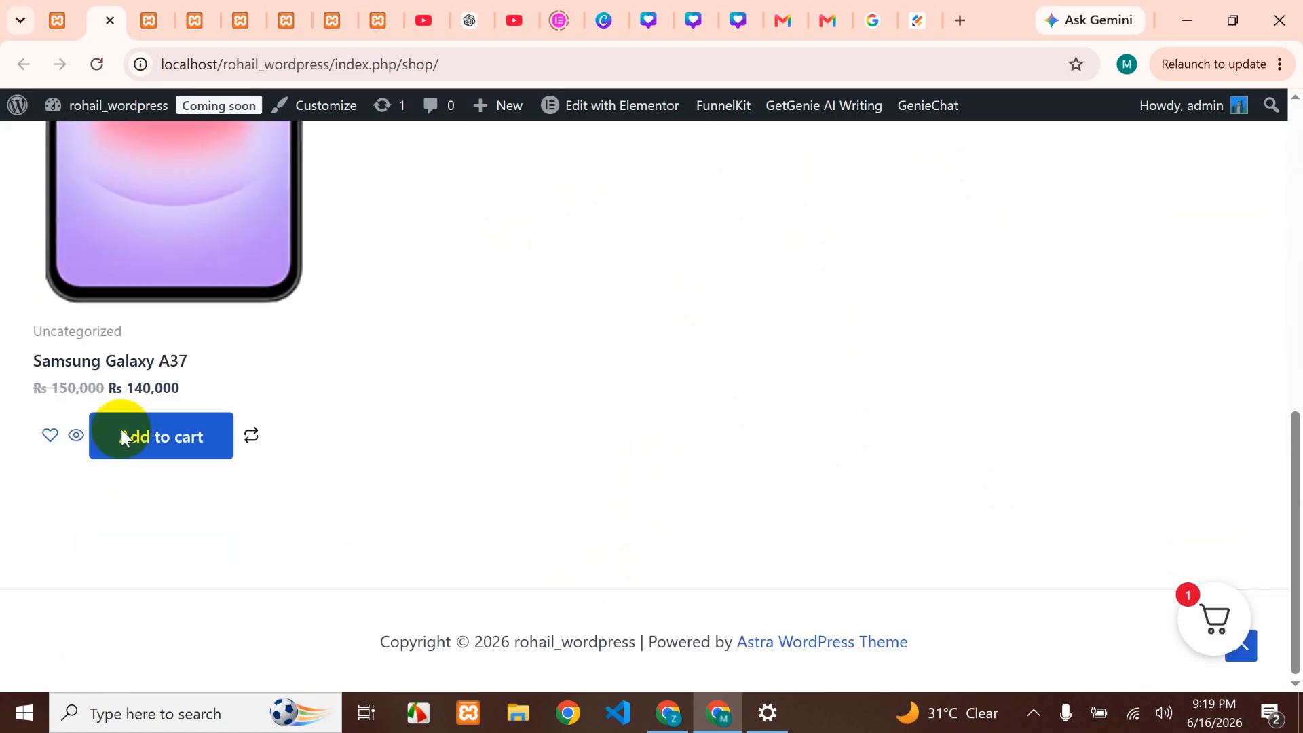
{"action": "scroll", "coordinate": [406, 448], "scroll_direction": "up", "scroll_amount": 5}
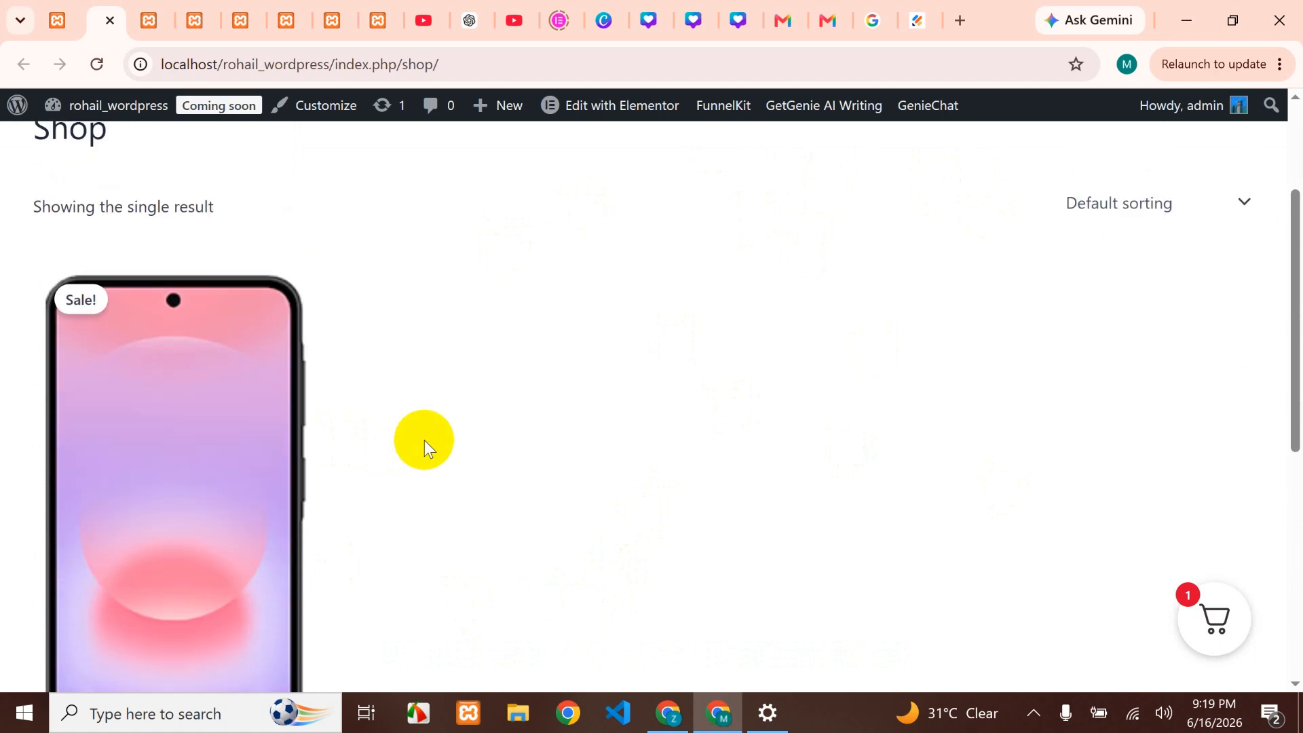
{"action": "scroll", "coordinate": [425, 441], "scroll_direction": "up", "scroll_amount": 3}
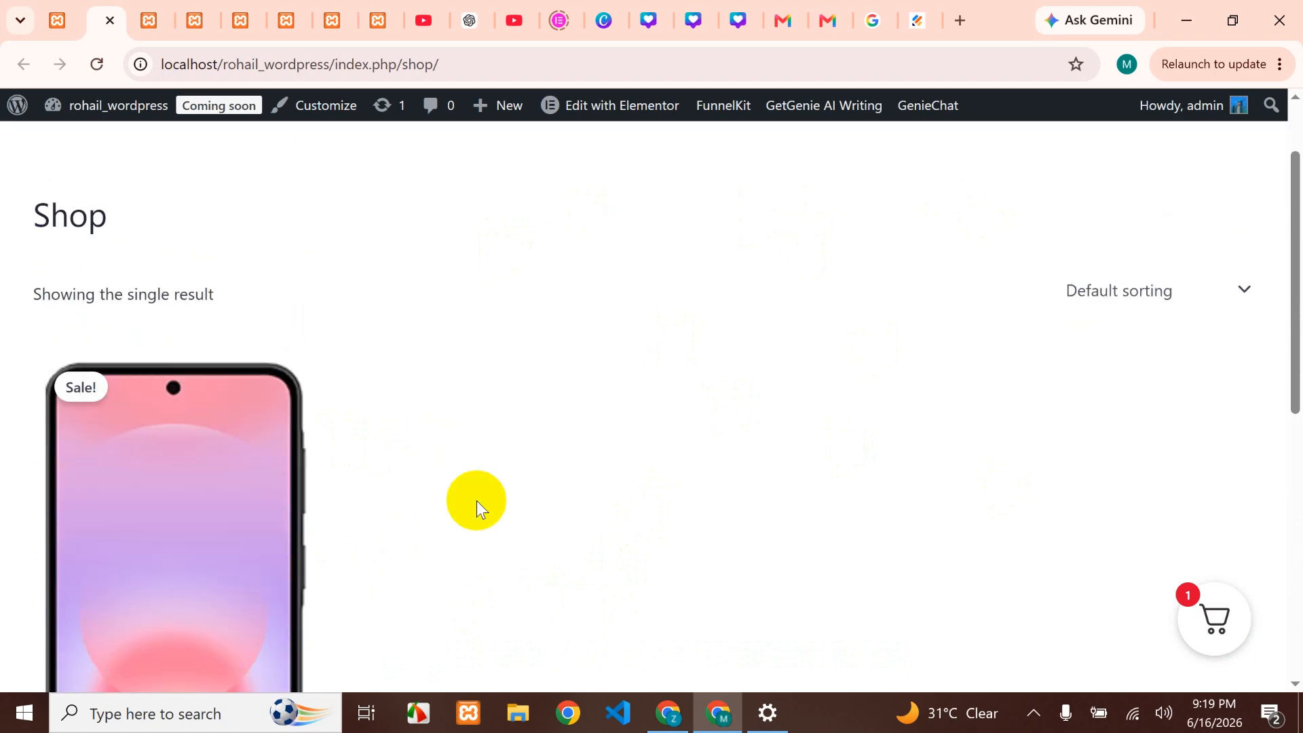